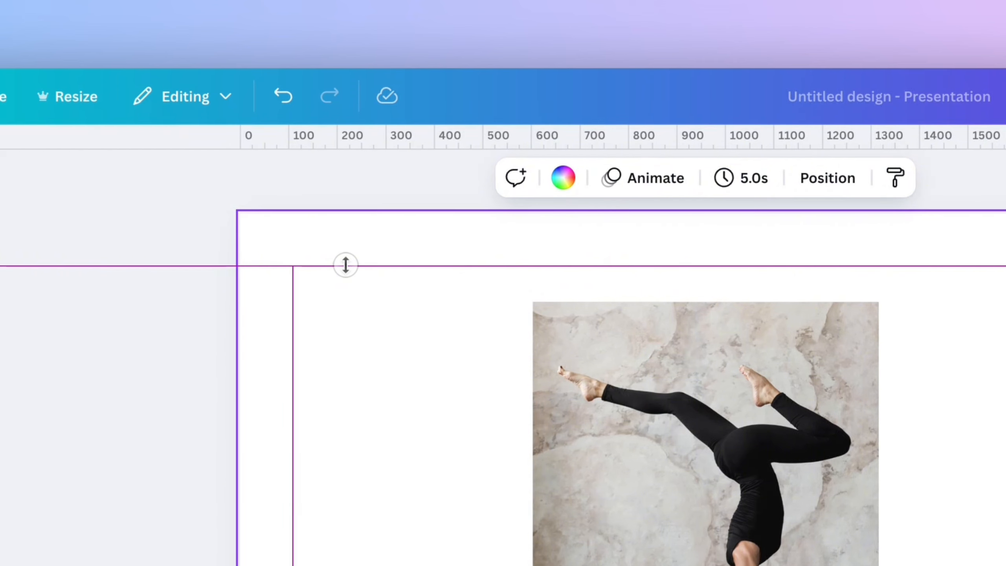
- Position horizontal guides above and below the photo as page margins, with the lower guide at 972
{"action": "left_click_drag", "start_coordinate": [345, 264], "coordinate": [345, 265]}
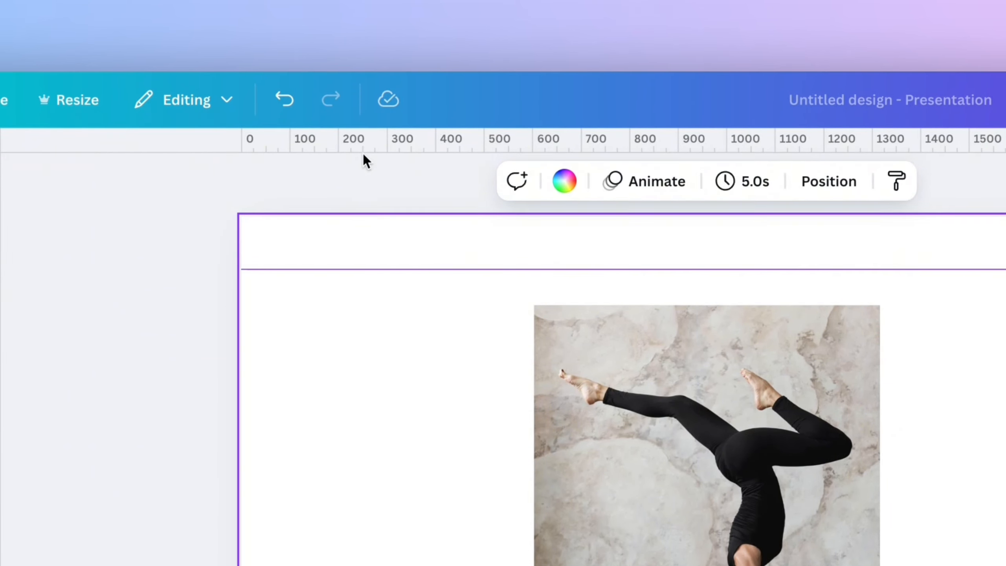
{"action": "left_click_drag", "start_coordinate": [363, 145], "coordinate": [315, 565]}
{"action": "left_click_drag", "start_coordinate": [344, 389], "coordinate": [344, 402]}
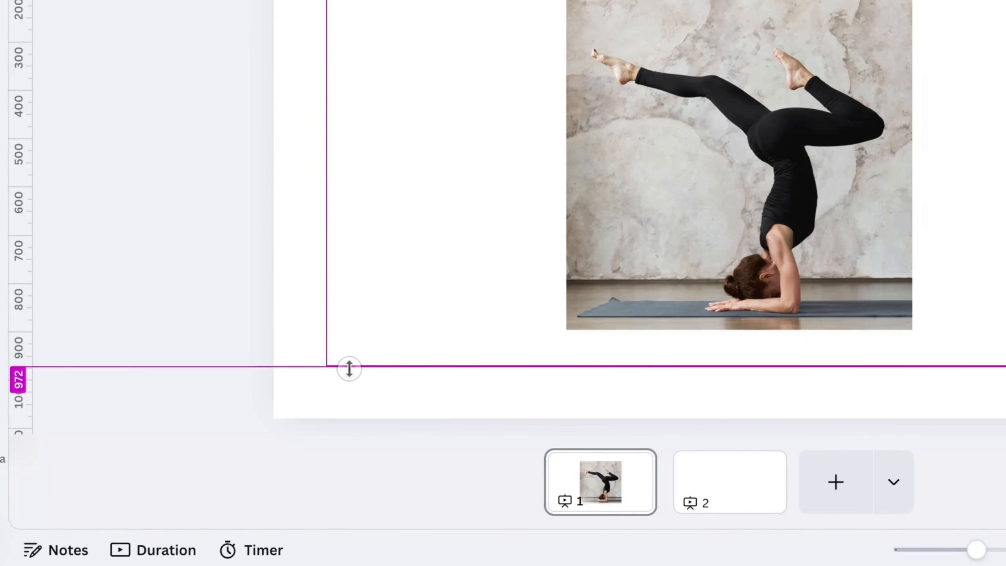
{"action": "left_click_drag", "start_coordinate": [348, 369], "coordinate": [347, 368]}
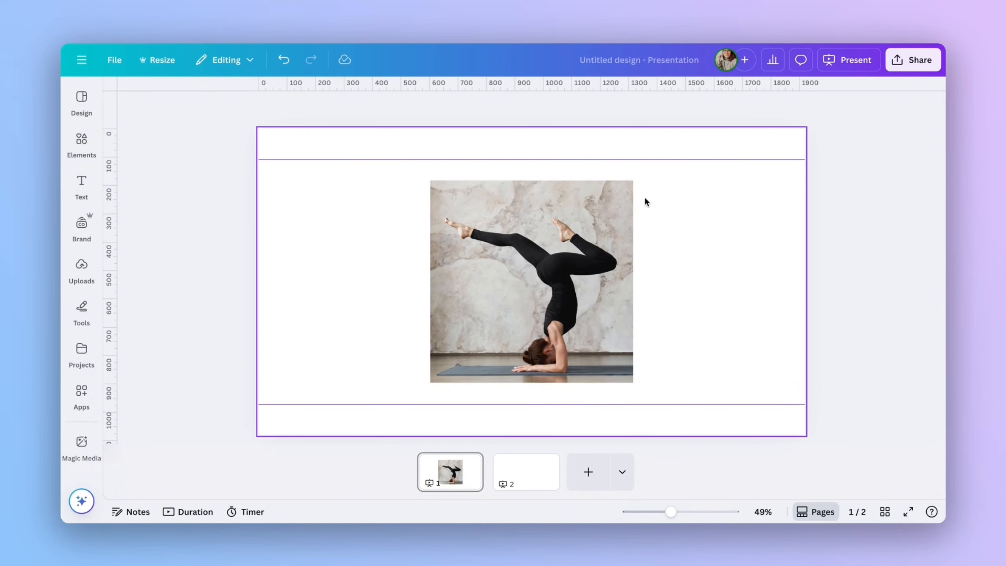
- Add a square frame to the page and align it with the photo's upper-left corner
{"action": "left_click", "coordinate": [94, 150]}
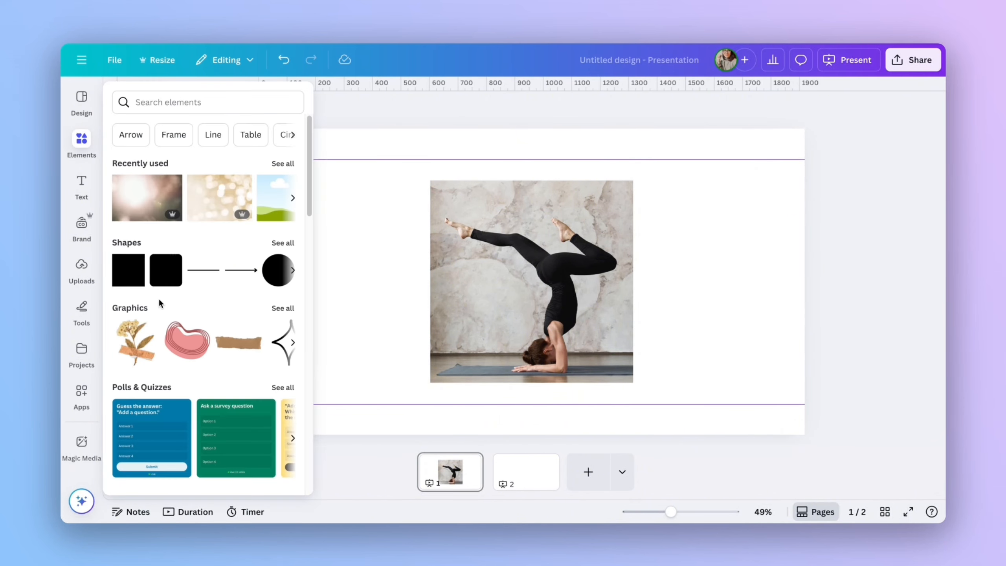
{"action": "scroll", "coordinate": [160, 304], "scroll_direction": "down", "scroll_amount": 10}
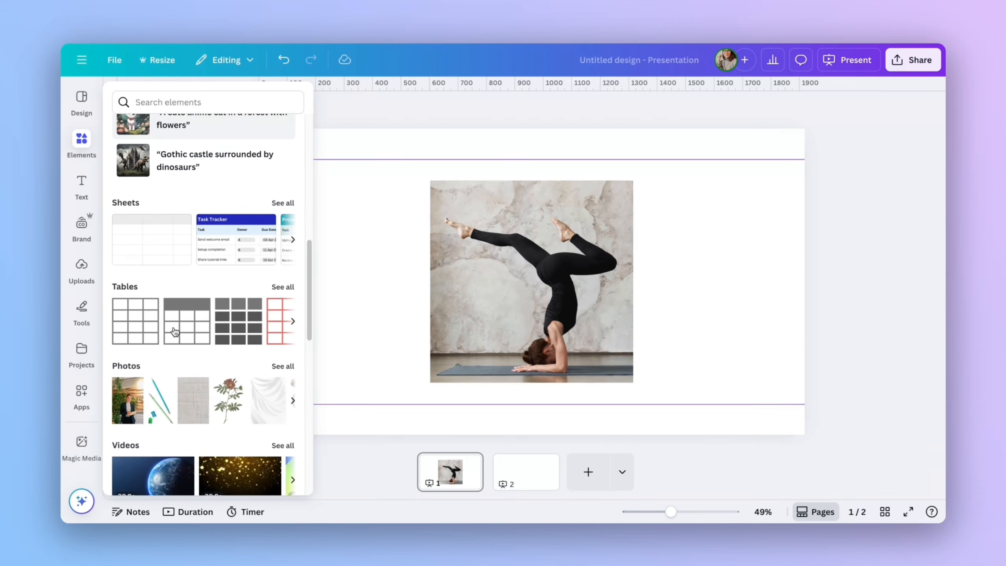
{"action": "scroll", "coordinate": [174, 331], "scroll_direction": "down", "scroll_amount": 10}
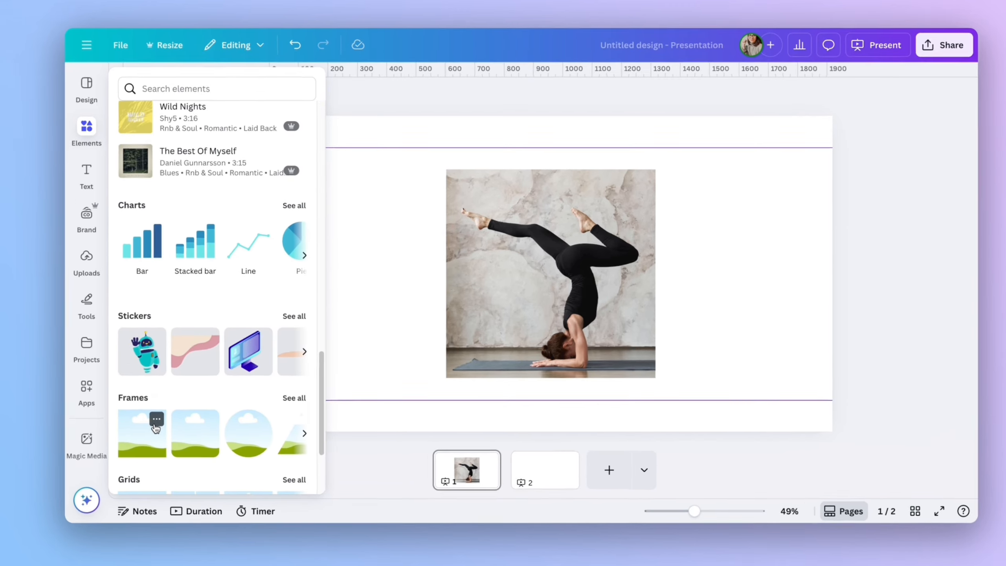
{"action": "left_click", "coordinate": [141, 435]}
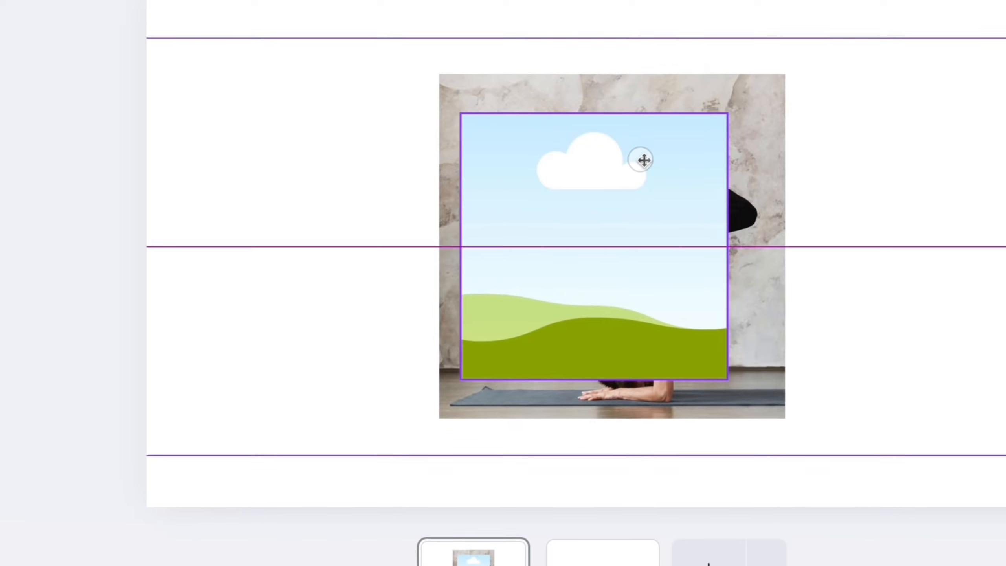
{"action": "left_click_drag", "start_coordinate": [644, 160], "coordinate": [631, 122]}
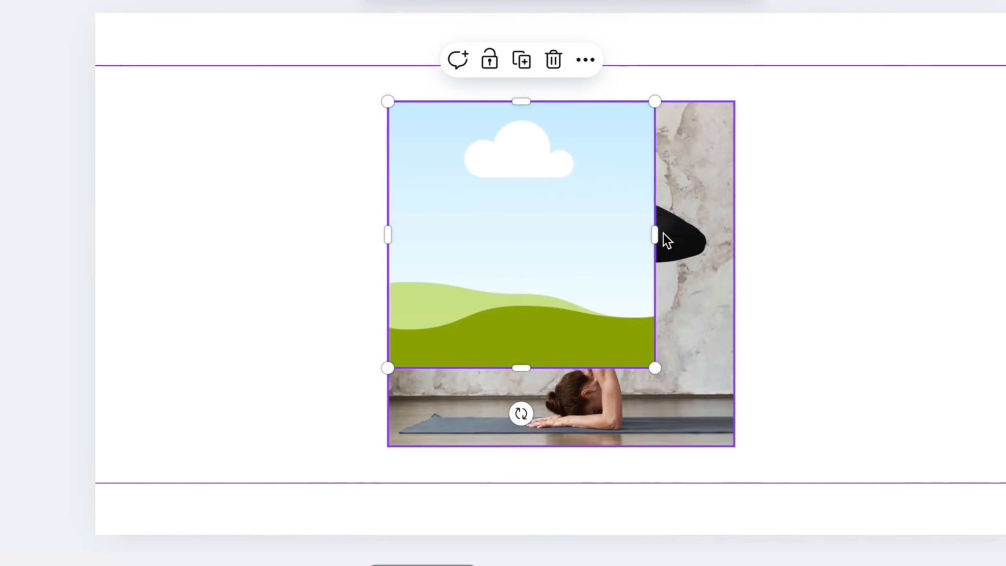
- Resize the frame into a strip about a third of the photo's width, spanning the photo's full height
{"action": "left_click_drag", "start_coordinate": [664, 234], "coordinate": [501, 247]}
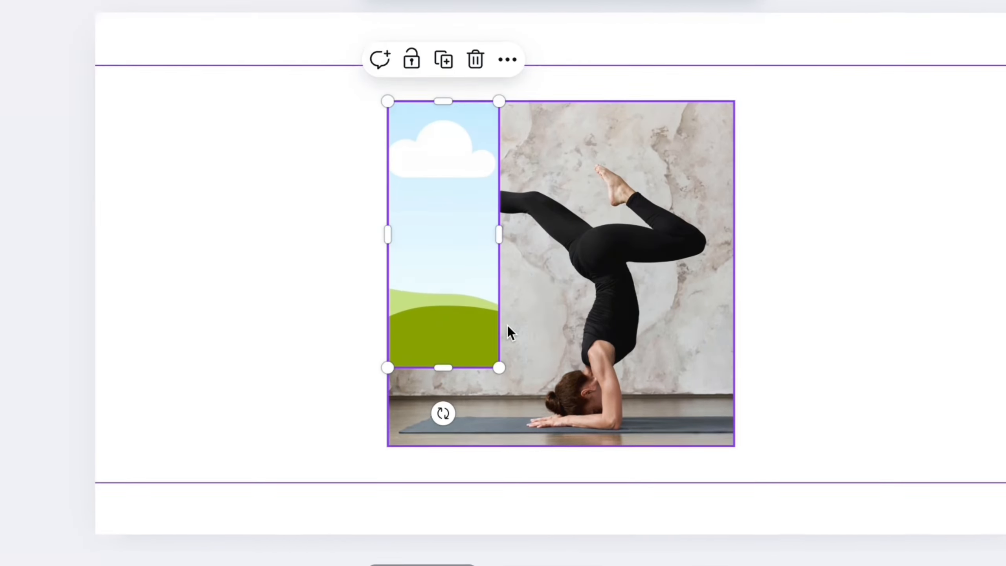
{"action": "mouse_move", "coordinate": [443, 368]}
{"action": "left_mouse_down"}
{"action": "mouse_move", "coordinate": [439, 439]}
{"action": "mouse_move", "coordinate": [440, 385]}
{"action": "left_mouse_up"}
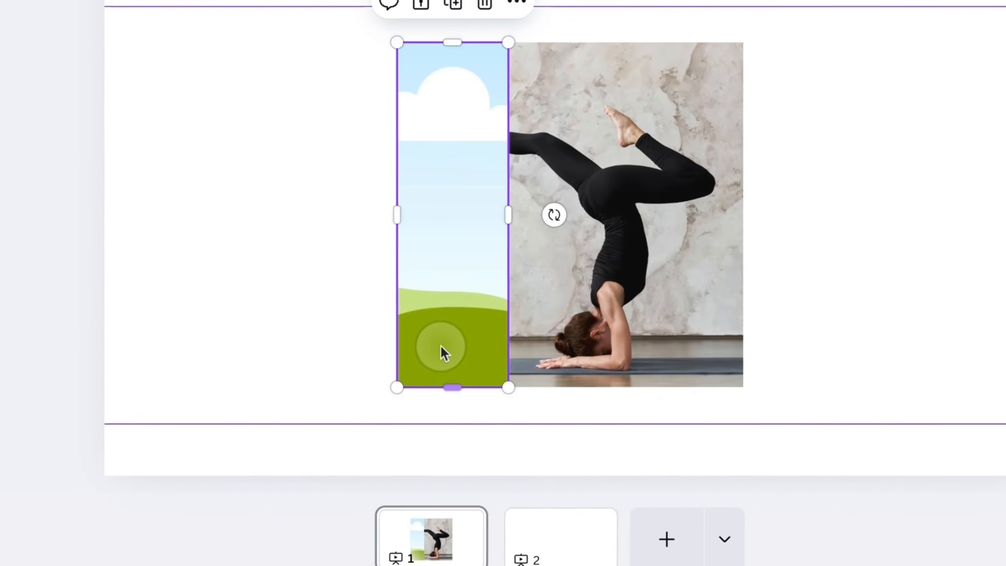
{"action": "left_click", "coordinate": [322, 266]}
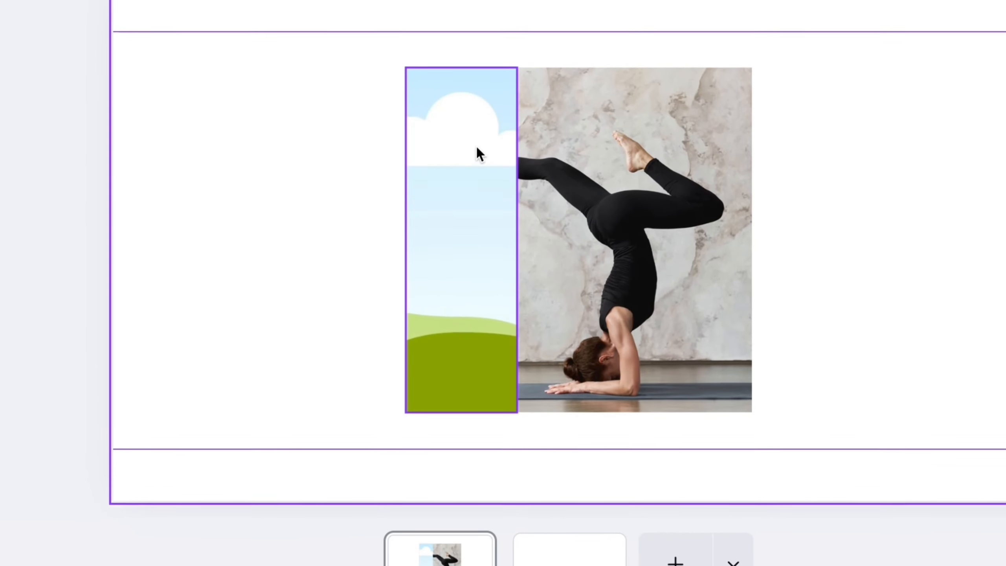
{"action": "left_click", "coordinate": [476, 145]}
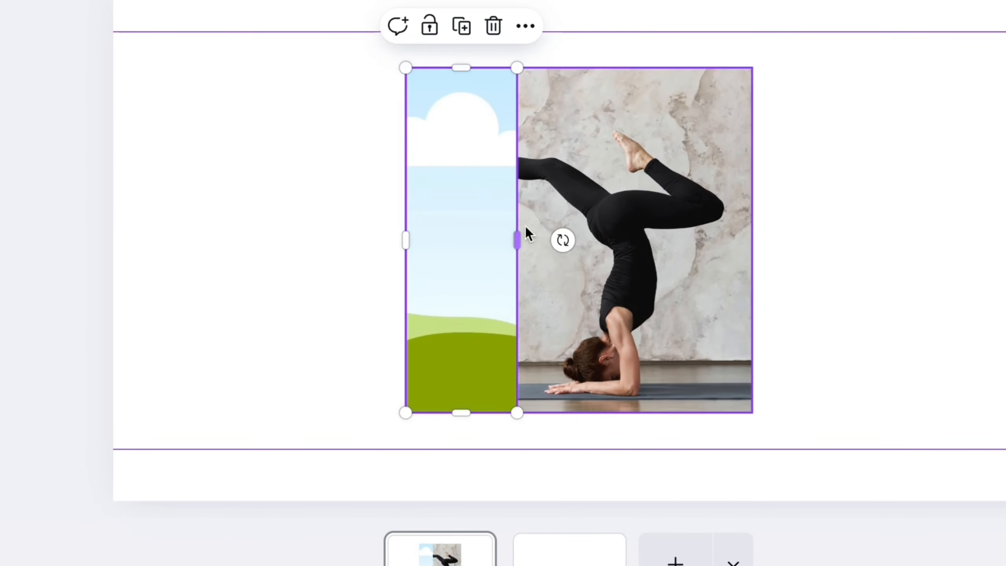
{"action": "left_click_drag", "start_coordinate": [515, 240], "coordinate": [530, 240]}
{"action": "left_click", "coordinate": [355, 249]}
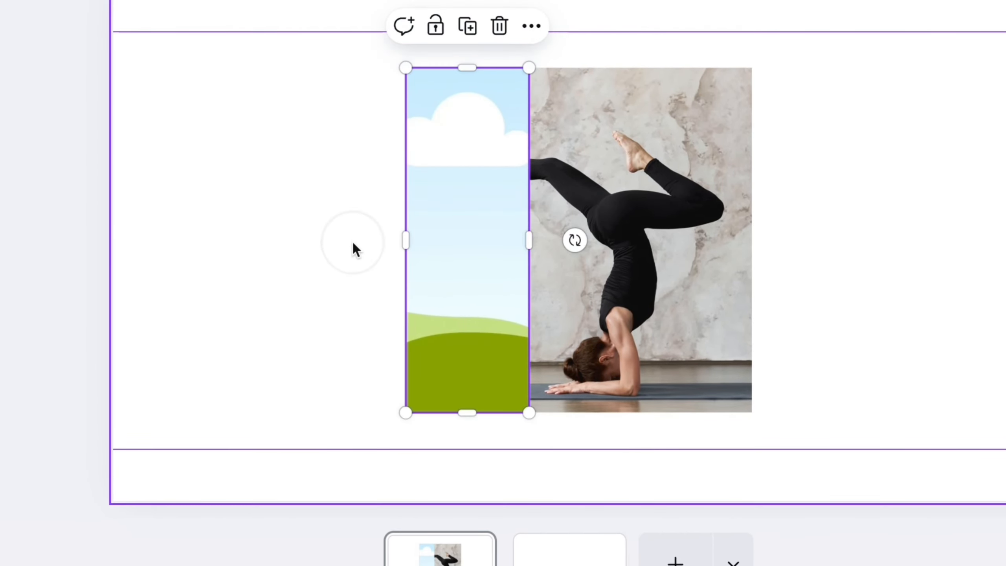
- Duplicate the strip frame twice and place the copies side by side across the photo with equal narrow gaps
{"action": "left_click", "coordinate": [454, 217]}
{"action": "left_click_drag", "start_coordinate": [470, 214], "coordinate": [601, 201]}
{"action": "left_click", "coordinate": [469, 180]}
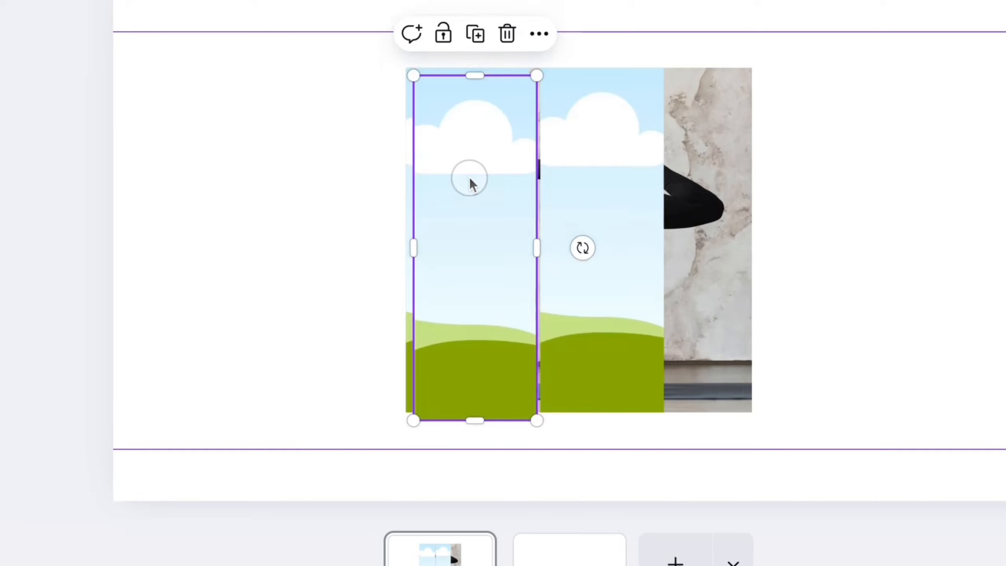
{"action": "left_click_drag", "start_coordinate": [470, 178], "coordinate": [734, 173]}
{"action": "left_click_drag", "start_coordinate": [664, 172], "coordinate": [661, 173]}
{"action": "left_click", "coordinate": [492, 191]}
{"action": "key", "text": "Right"}
{"action": "key", "text": "Right"}
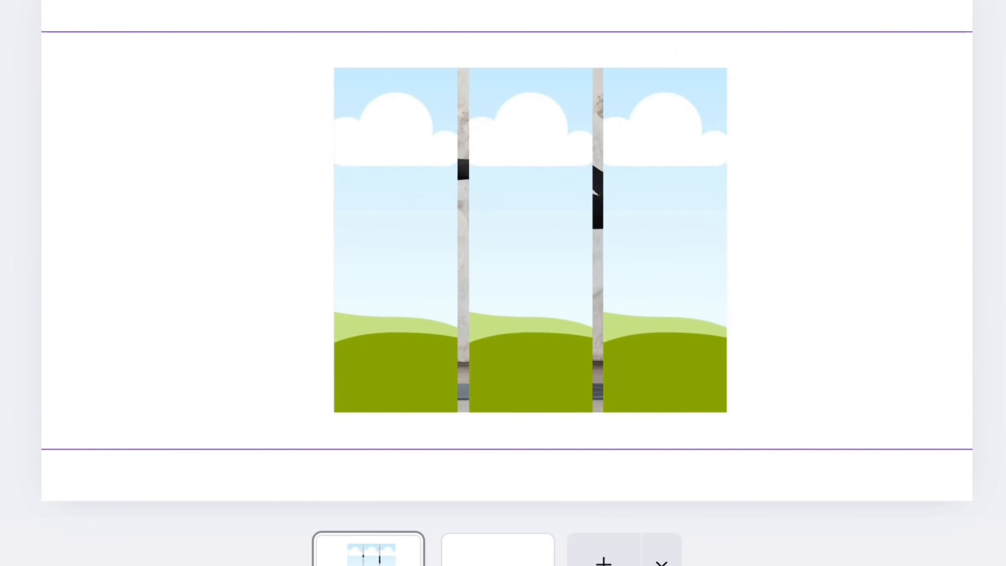
{"action": "left_click_drag", "start_coordinate": [657, 187], "coordinate": [660, 187]}
{"action": "left_click", "coordinate": [803, 132]}
- Select all three strip frames and scale them down together to match the photo's width
{"action": "left_click", "coordinate": [597, 159]}
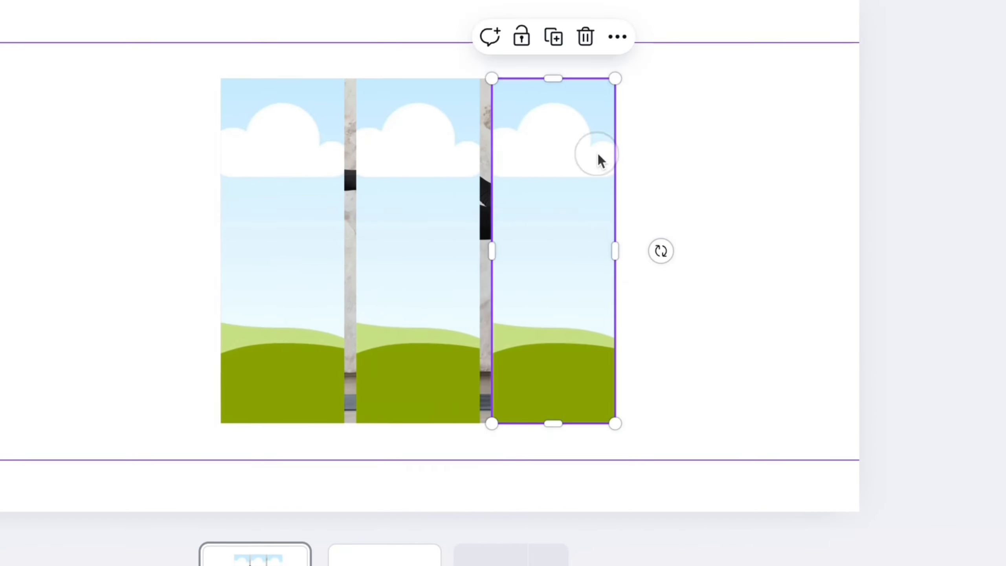
{"action": "left_click", "coordinate": [421, 197], "text": "shift"}
{"action": "left_click", "coordinate": [314, 214], "text": "shift"}
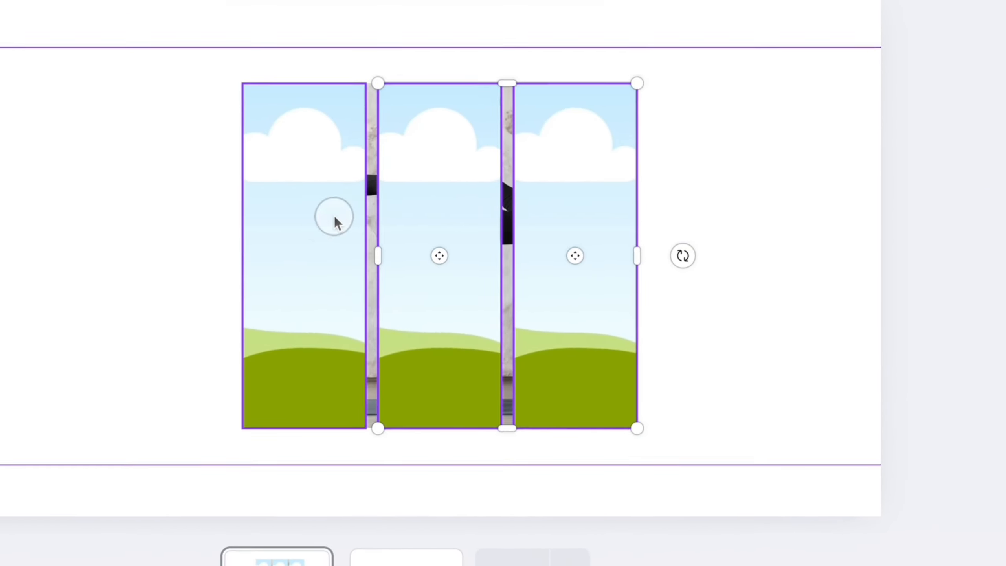
{"action": "left_click_drag", "start_coordinate": [632, 145], "coordinate": [584, 180]}
{"action": "left_click", "coordinate": [748, 231]}
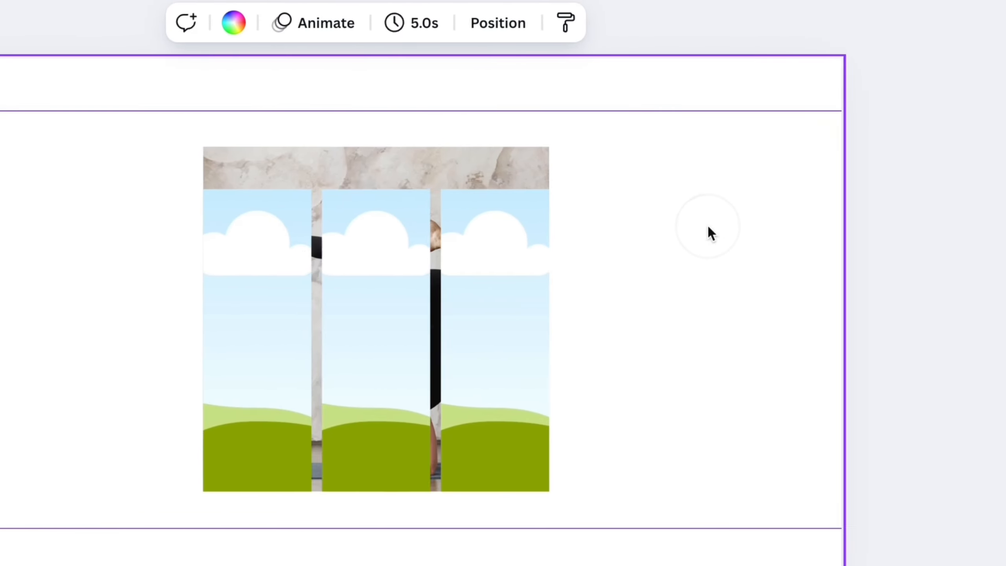
- Stretch each of the three strip frames upward to the photo's top edge
{"action": "left_click", "coordinate": [284, 238]}
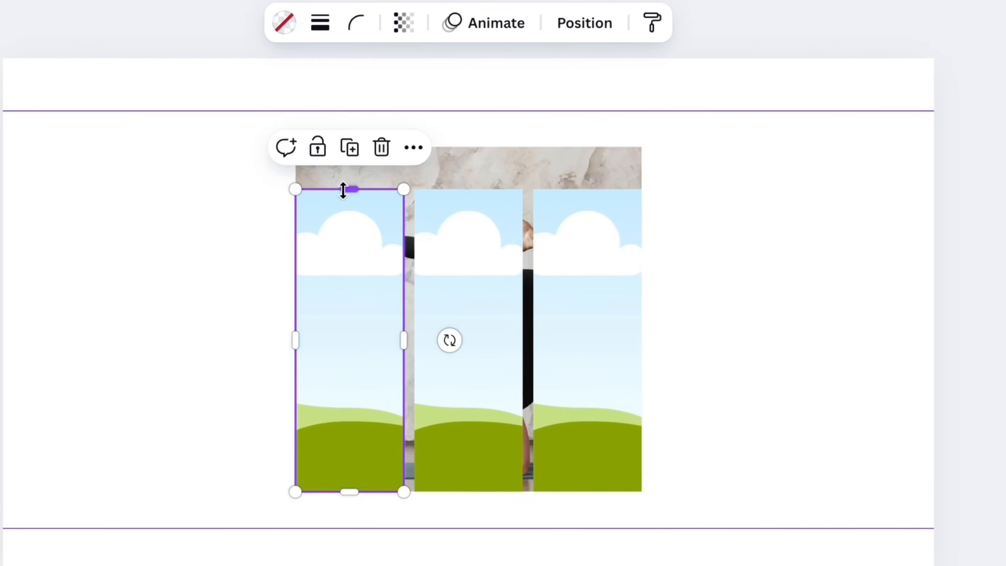
{"action": "left_click_drag", "start_coordinate": [343, 190], "coordinate": [361, 157]}
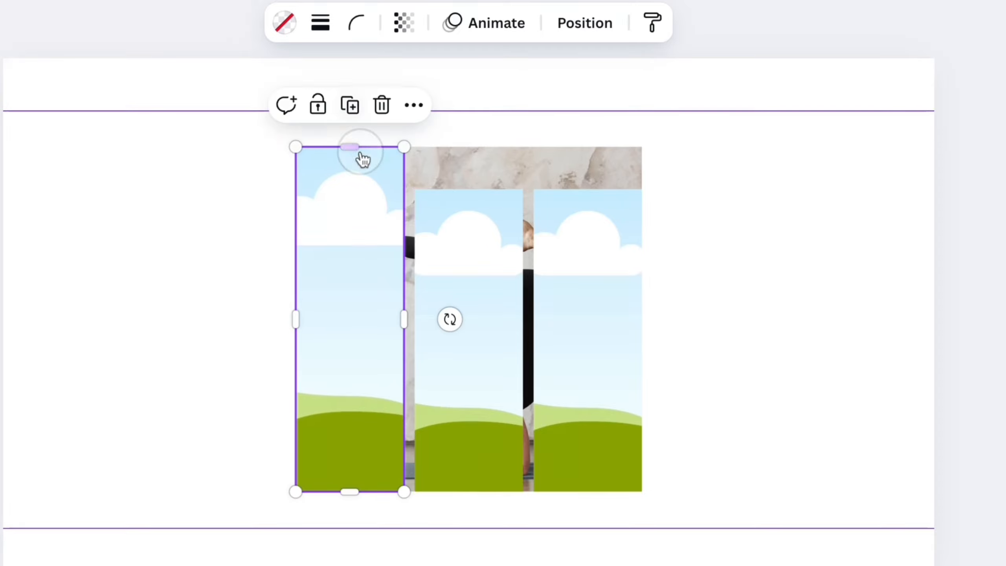
{"action": "left_click", "coordinate": [473, 211]}
{"action": "left_click_drag", "start_coordinate": [468, 190], "coordinate": [469, 147]}
{"action": "left_click", "coordinate": [613, 269]}
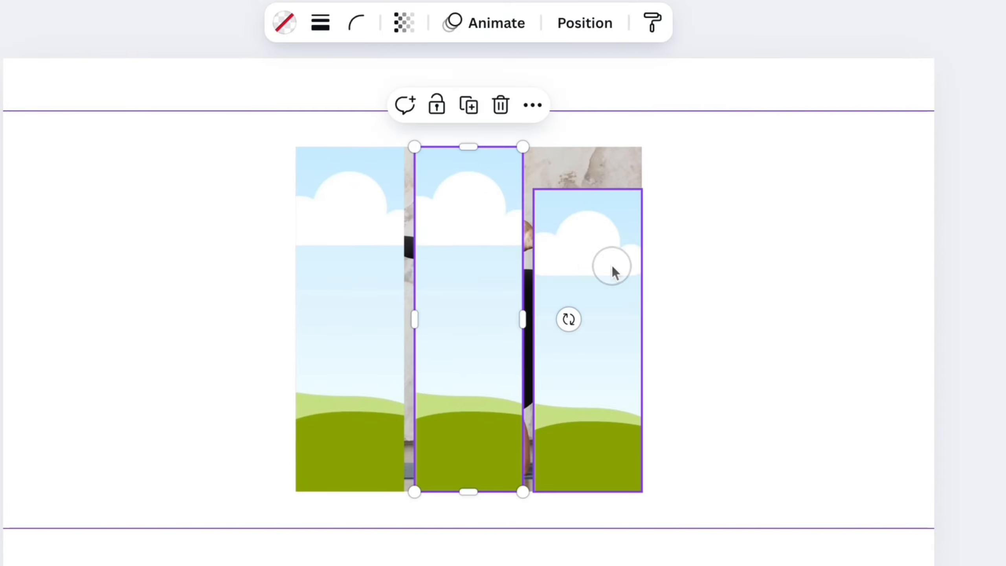
{"action": "left_click_drag", "start_coordinate": [589, 189], "coordinate": [590, 147]}
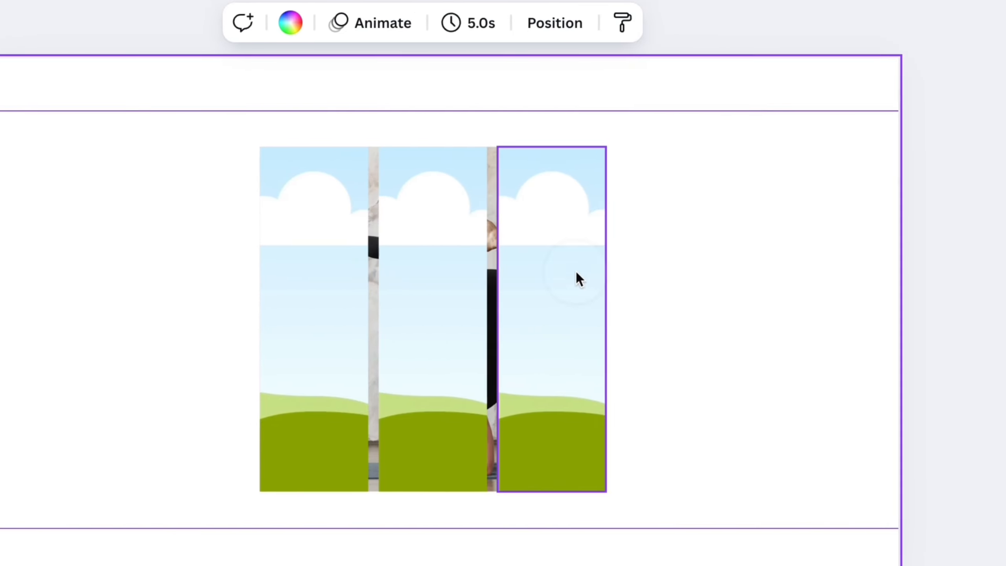
- Move the photo out to the right of the frames and fill the left frame with a copy of it
{"action": "left_click", "coordinate": [492, 286]}
{"action": "left_click_drag", "start_coordinate": [491, 285], "coordinate": [892, 240]}
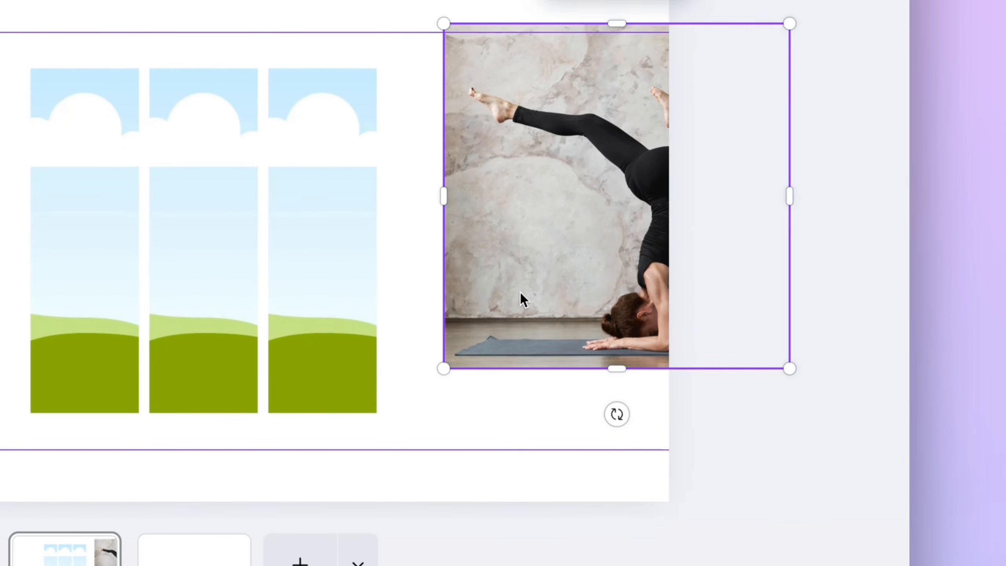
{"action": "left_click_drag", "start_coordinate": [550, 225], "coordinate": [102, 247]}
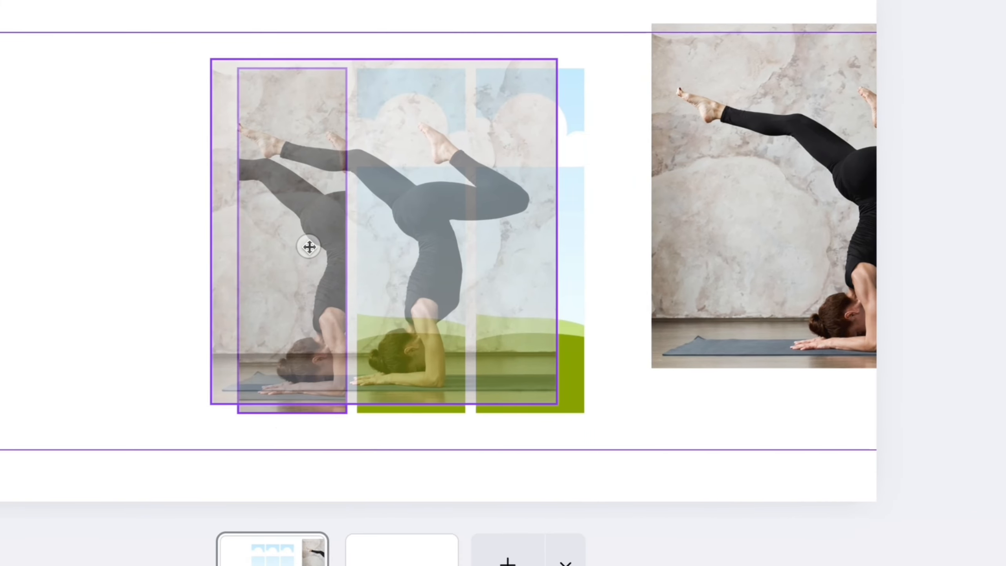
{"action": "left_click_drag", "start_coordinate": [309, 247], "coordinate": [309, 247]}
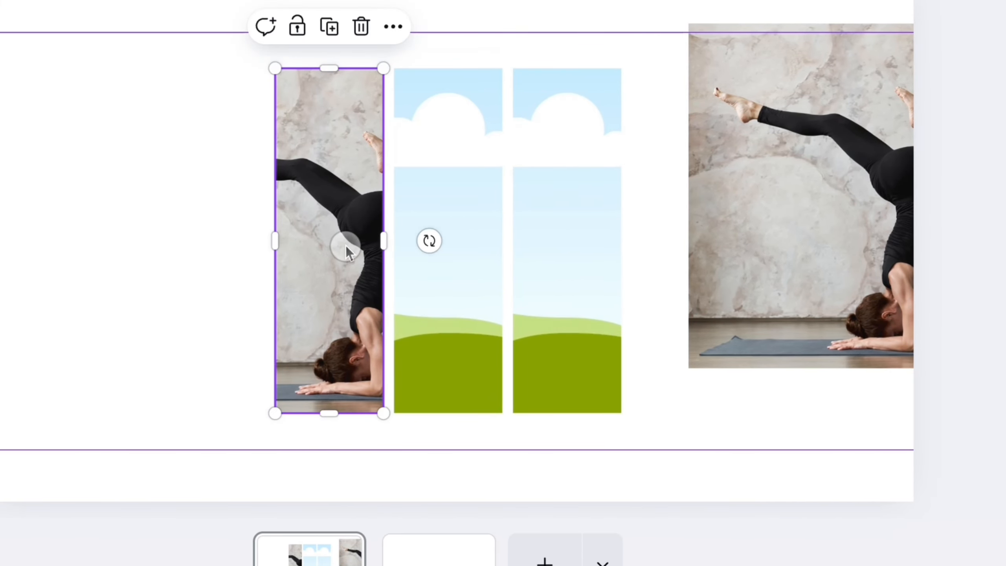
- Enlarge the left frame's image to span the two margin guides and shift it to show the outstretched leg
{"action": "double_click", "coordinate": [346, 245]}
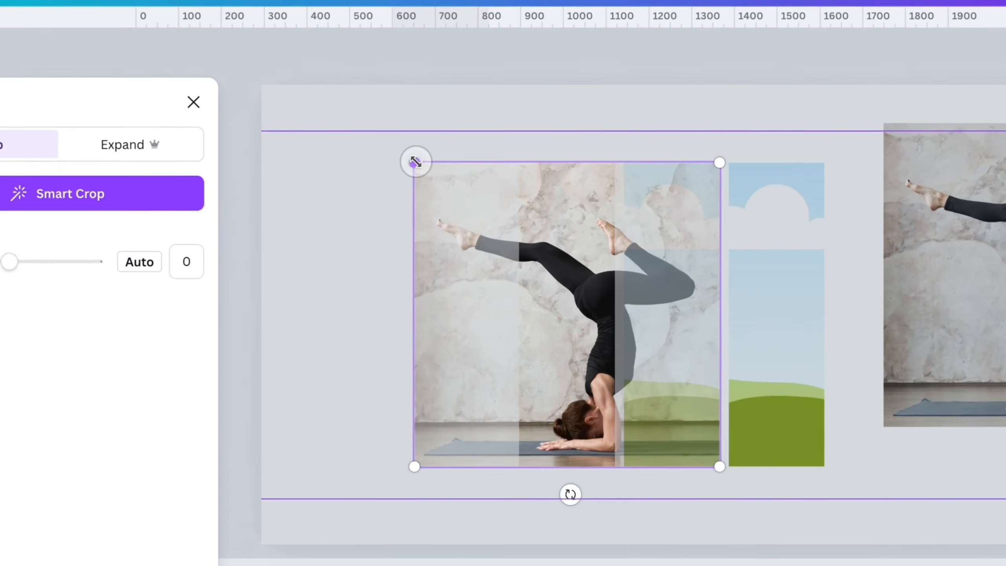
{"action": "left_click_drag", "start_coordinate": [445, 180], "coordinate": [421, 163]}
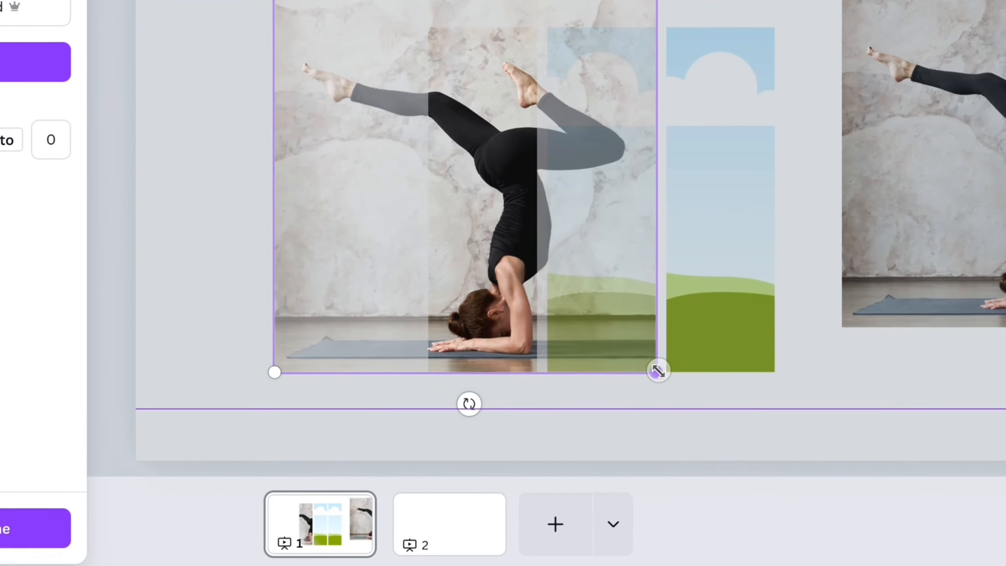
{"action": "left_click_drag", "start_coordinate": [750, 517], "coordinate": [771, 542]}
{"action": "mouse_move", "coordinate": [662, 377]}
{"action": "left_mouse_down"}
{"action": "mouse_move", "coordinate": [675, 389]}
{"action": "mouse_move", "coordinate": [658, 373]}
{"action": "left_mouse_up"}
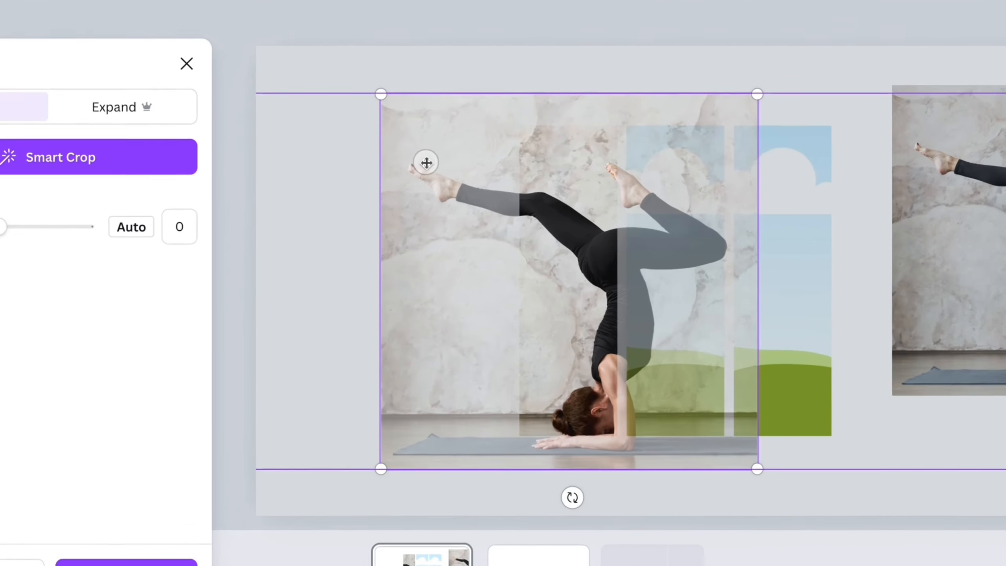
{"action": "left_click_drag", "start_coordinate": [451, 203], "coordinate": [461, 205]}
{"action": "left_click_drag", "start_coordinate": [471, 151], "coordinate": [504, 151]}
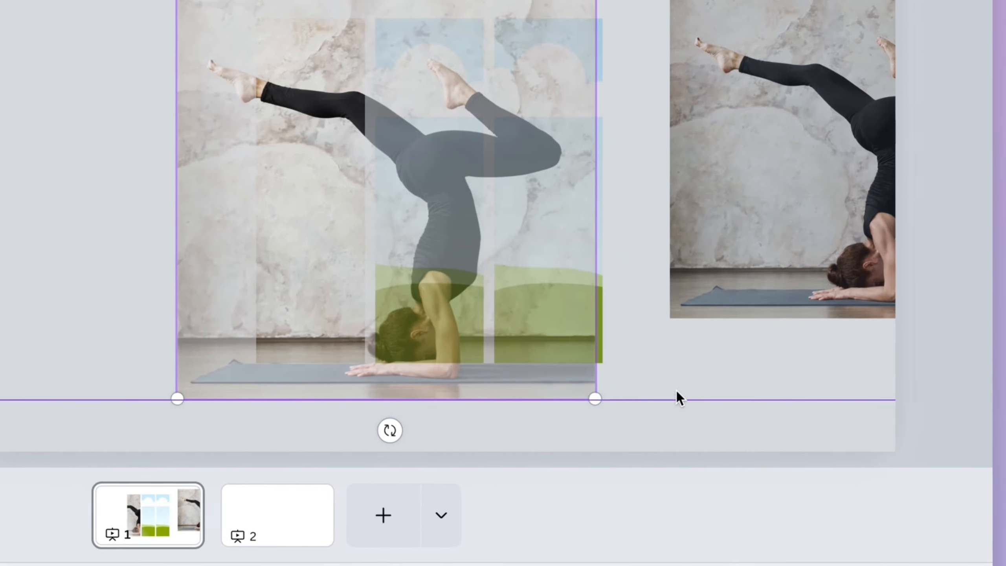
{"action": "left_click", "coordinate": [971, 470]}
- Fill the middle frame with a copy of the photo and enlarge its image to span the two margin guides
{"action": "left_click", "coordinate": [651, 123]}
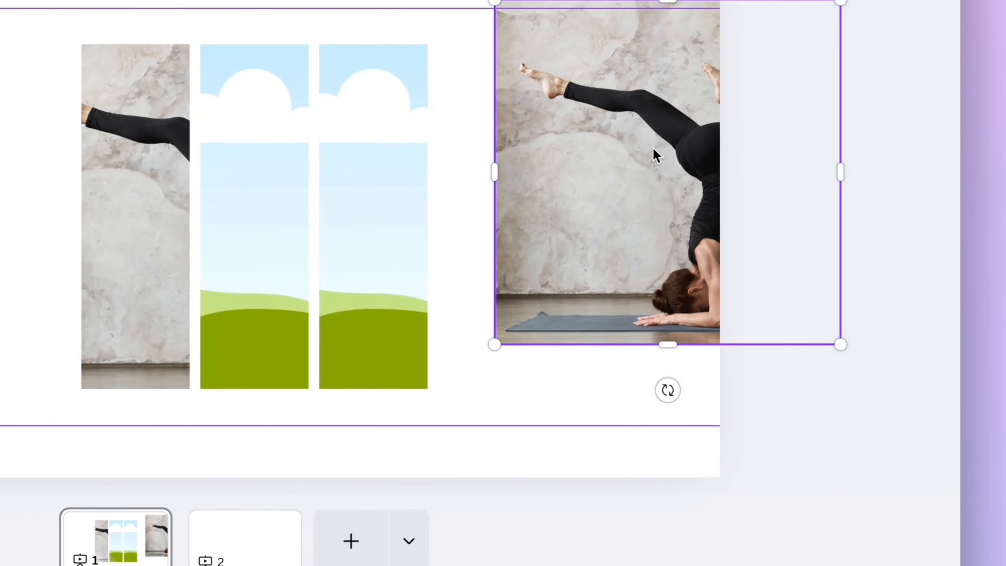
{"action": "left_click_drag", "start_coordinate": [649, 159], "coordinate": [355, 200]}
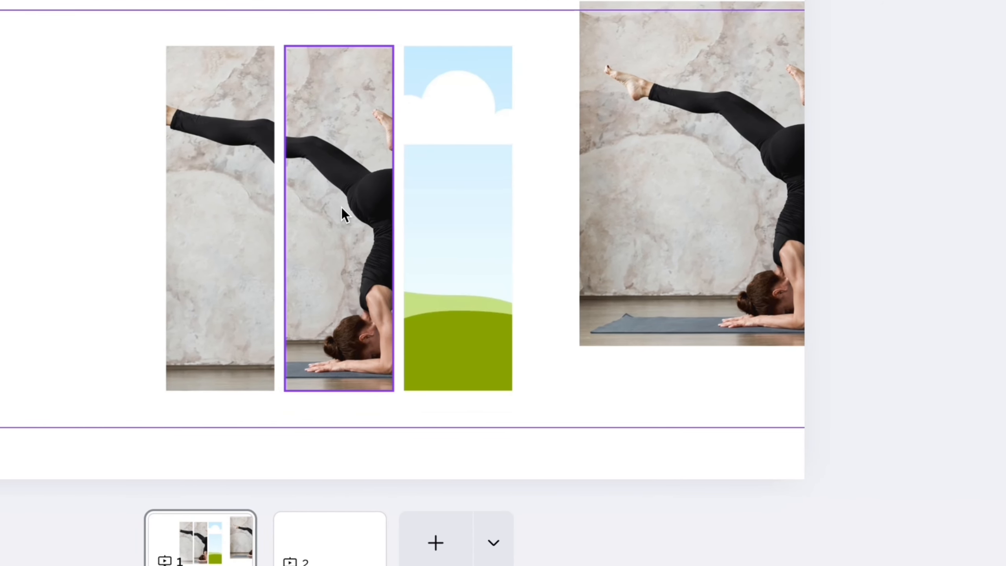
{"action": "double_click", "coordinate": [341, 210]}
{"action": "left_click_drag", "start_coordinate": [515, 78], "coordinate": [557, 55]}
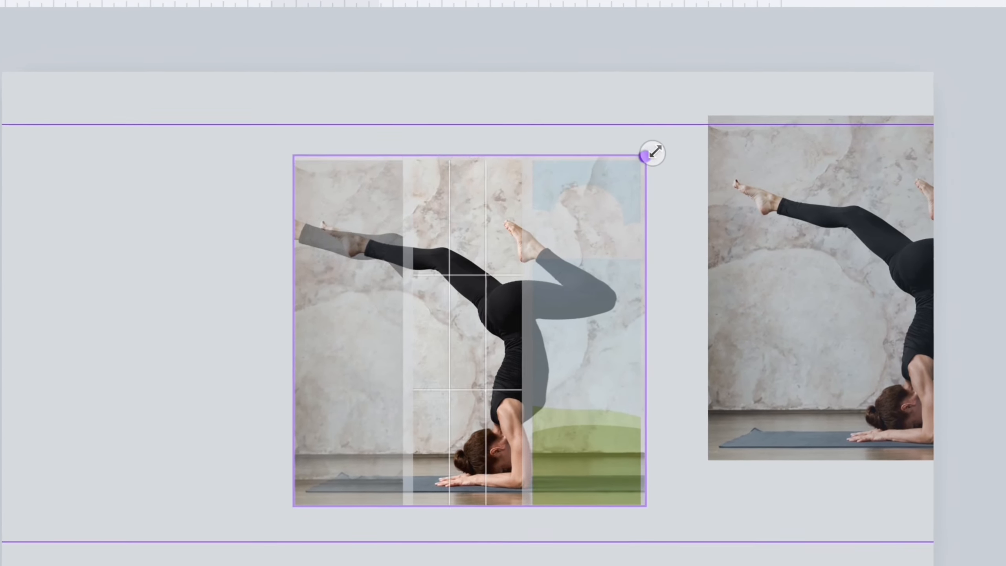
{"action": "mouse_move", "coordinate": [663, 146]}
{"action": "left_mouse_down"}
{"action": "mouse_move", "coordinate": [673, 144]}
{"action": "mouse_move", "coordinate": [661, 145]}
{"action": "left_mouse_up"}
{"action": "left_click_drag", "start_coordinate": [257, 516], "coordinate": [222, 547]}
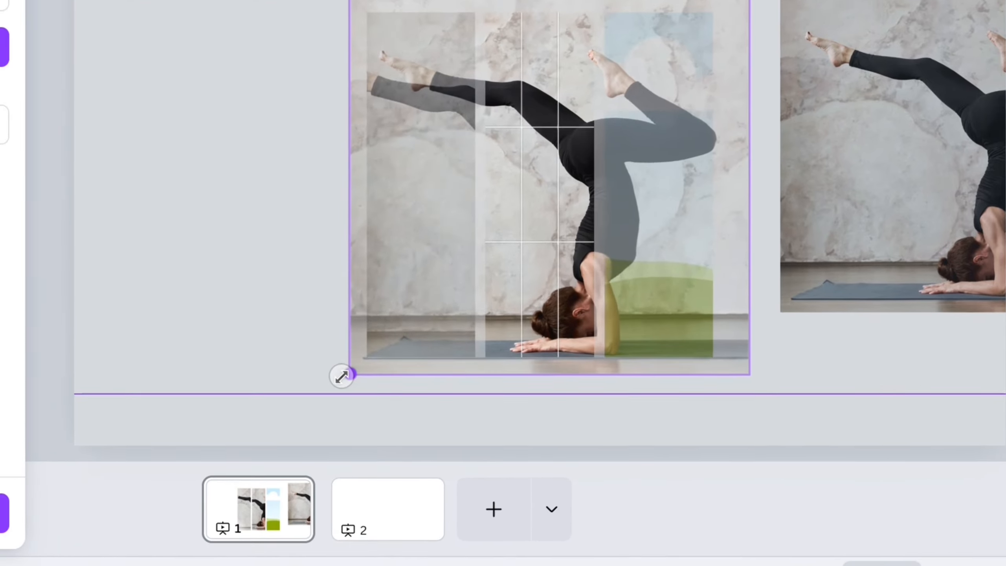
{"action": "left_click_drag", "start_coordinate": [344, 376], "coordinate": [337, 380]}
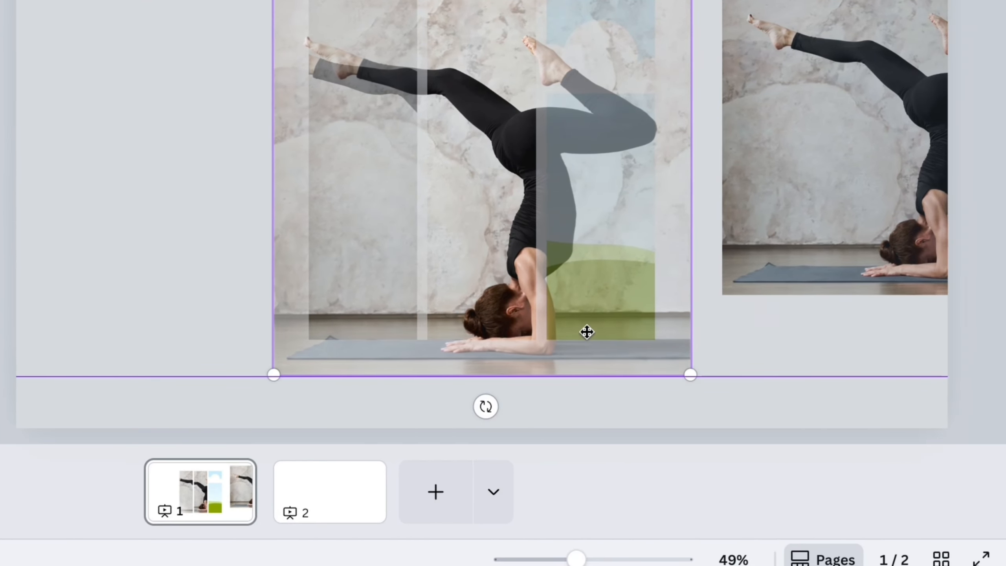
{"action": "left_click", "coordinate": [840, 325]}
- Shift the middle frame's image sideways so the leg and torso continue from the first strip
{"action": "double_click", "coordinate": [396, 164]}
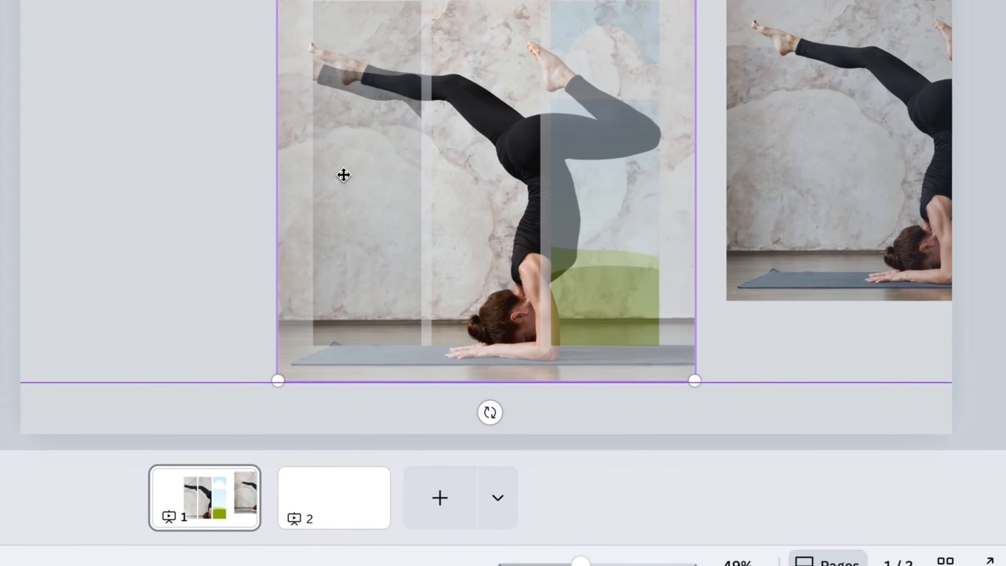
{"action": "left_click_drag", "start_coordinate": [450, 144], "coordinate": [411, 150]}
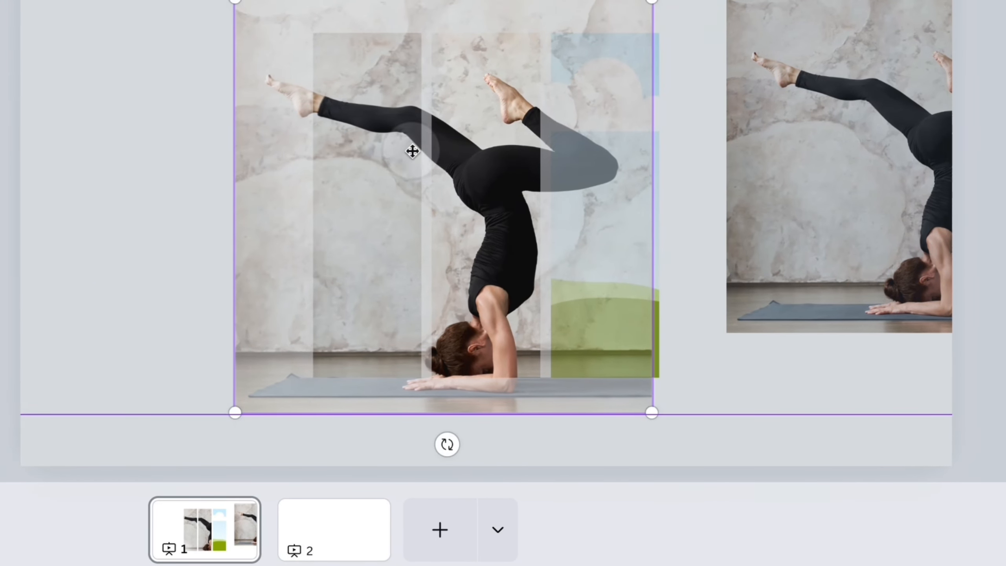
{"action": "left_click", "coordinate": [713, 367]}
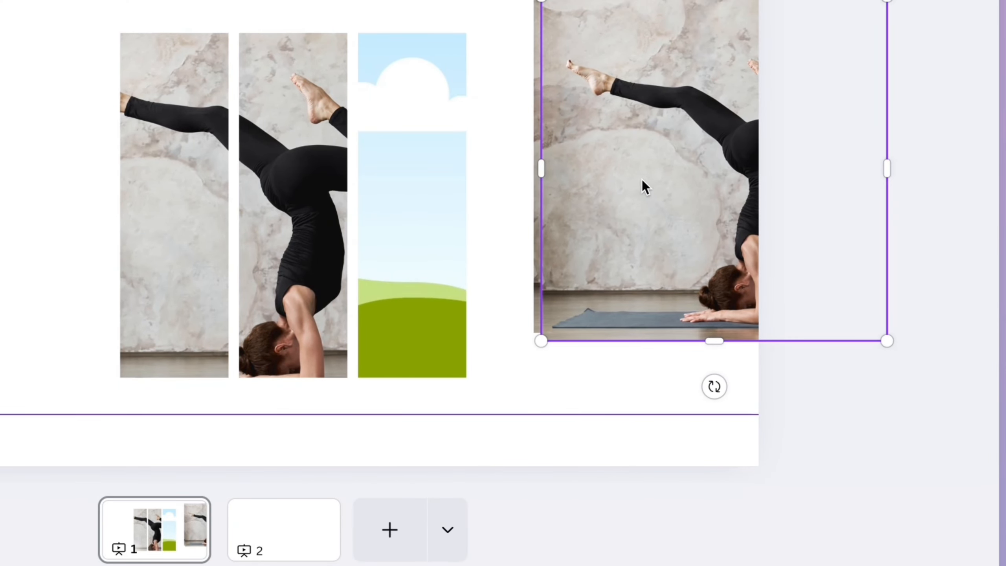
- Fill the empty third frame with another copy of the photo, enlarged to the margin guides and aligned with the other strips
{"action": "left_click_drag", "start_coordinate": [658, 155], "coordinate": [418, 173]}
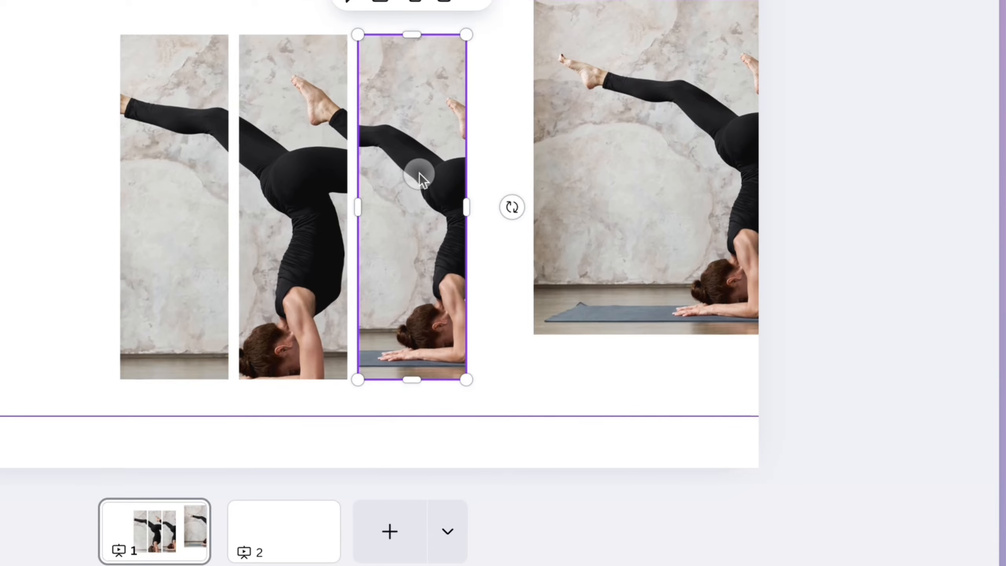
{"action": "double_click", "coordinate": [415, 174]}
{"action": "left_click_drag", "start_coordinate": [585, 32], "coordinate": [623, 6]}
{"action": "left_click_drag", "start_coordinate": [667, 142], "coordinate": [675, 134]}
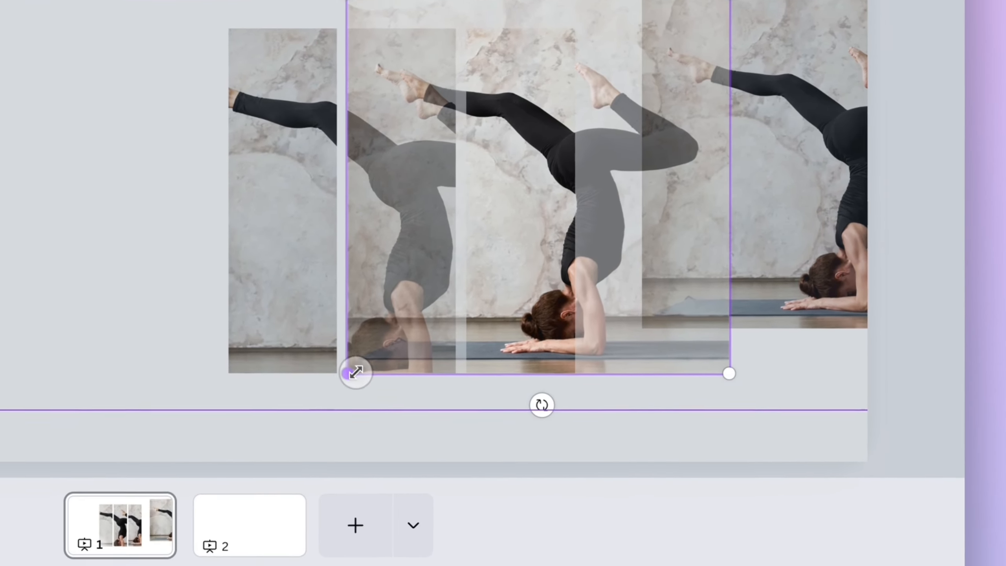
{"action": "mouse_move", "coordinate": [355, 373]}
{"action": "left_mouse_down"}
{"action": "mouse_move", "coordinate": [342, 377]}
{"action": "mouse_move", "coordinate": [344, 386]}
{"action": "left_mouse_up"}
{"action": "left_click_drag", "start_coordinate": [594, 157], "coordinate": [422, 160]}
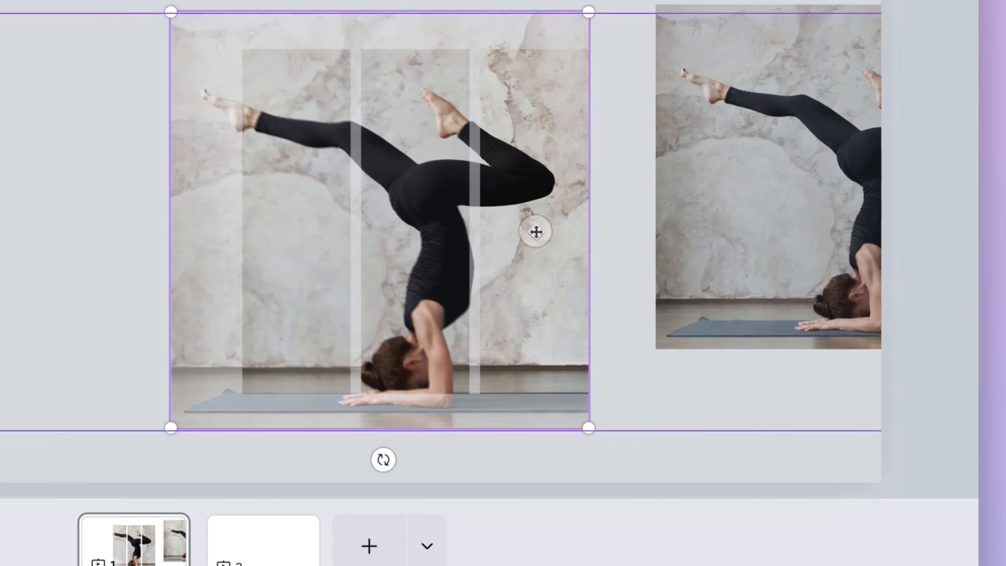
{"action": "left_click", "coordinate": [638, 296]}
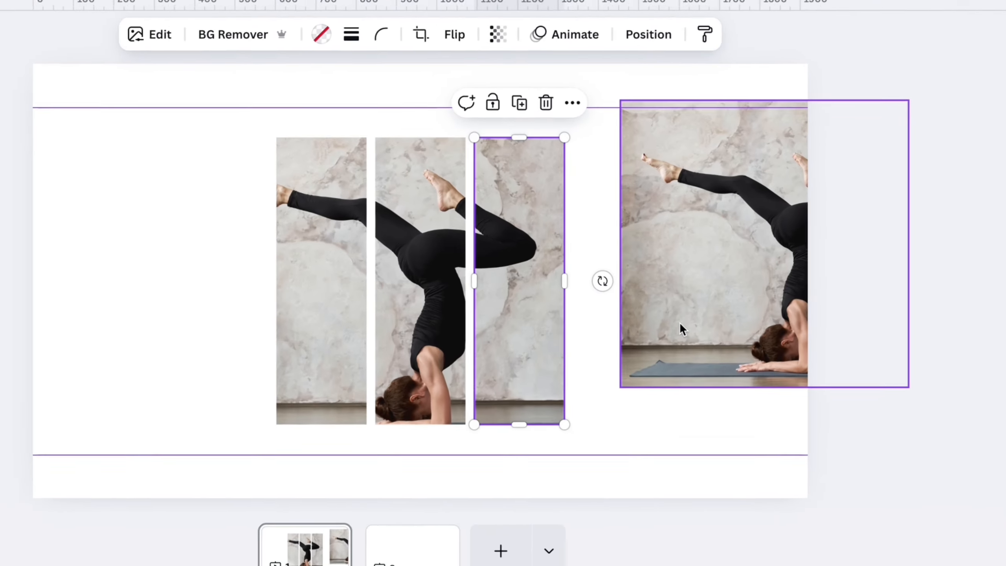
- Scale up the loose photo beside the strips to span the two margin guides
{"action": "left_click", "coordinate": [692, 321]}
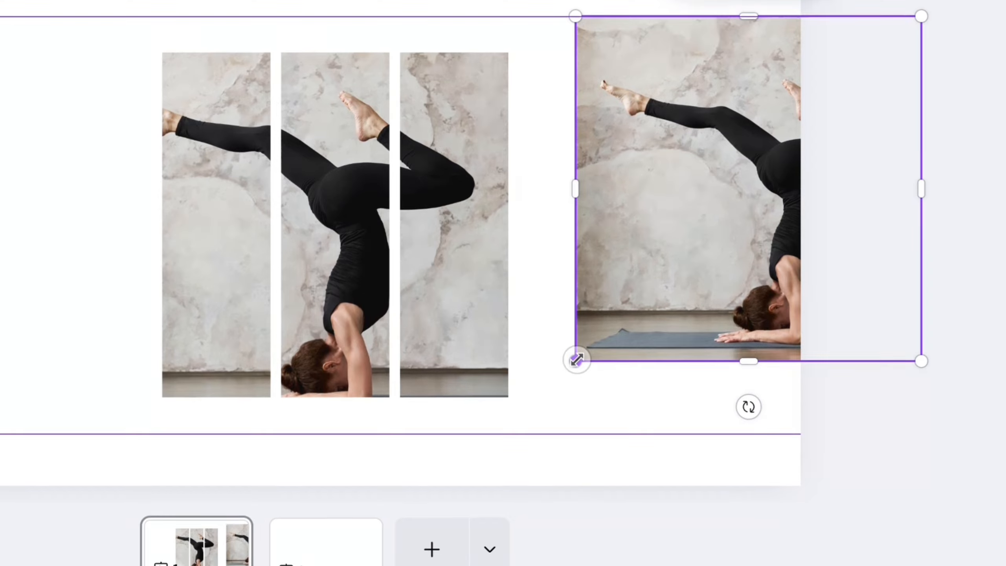
{"action": "left_click_drag", "start_coordinate": [575, 408], "coordinate": [519, 468]}
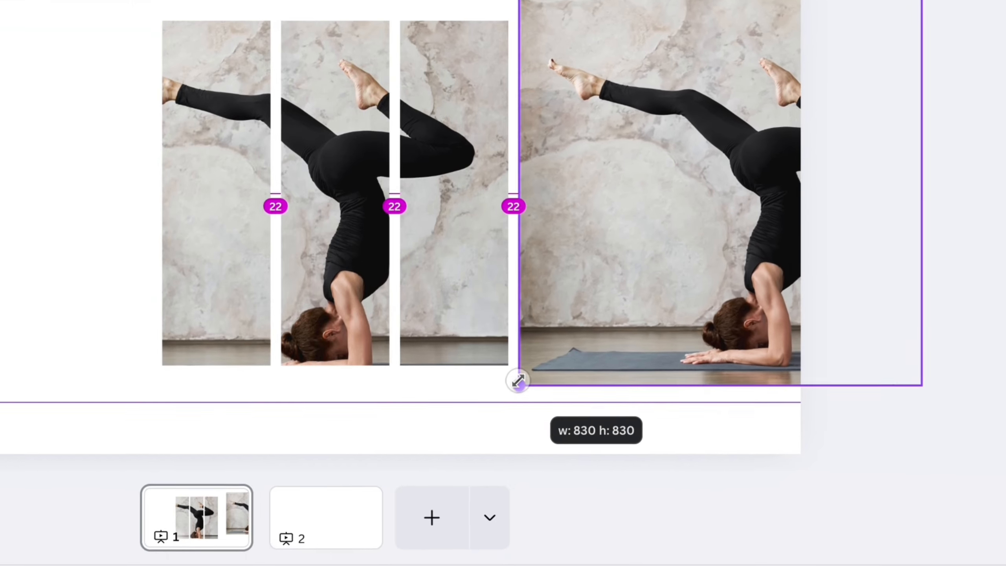
{"action": "left_click_drag", "start_coordinate": [518, 381], "coordinate": [497, 397]}
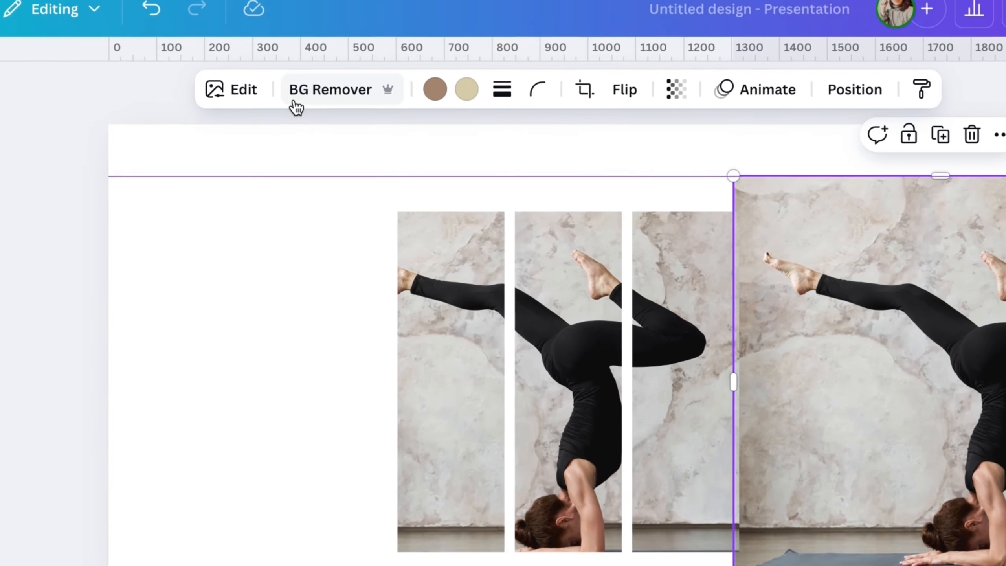
- Remove the background from the loose photo and move the cutout closer to the strips
{"action": "left_click", "coordinate": [370, 109]}
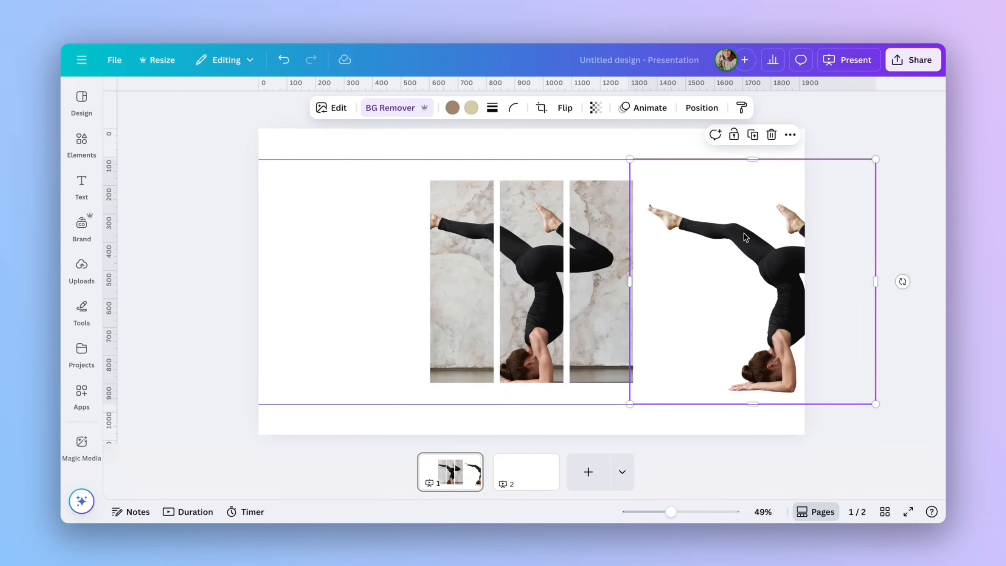
{"action": "left_click_drag", "start_coordinate": [759, 251], "coordinate": [731, 249]}
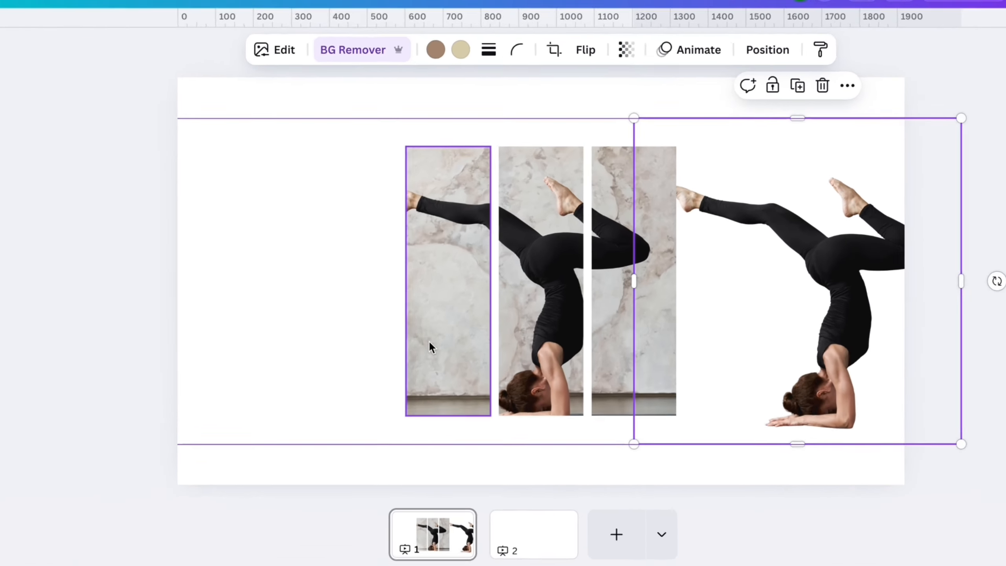
- Shift the first strip's image upward to show the yoga mat and add a horizontal guide at the image's top edge
{"action": "double_click", "coordinate": [432, 347]}
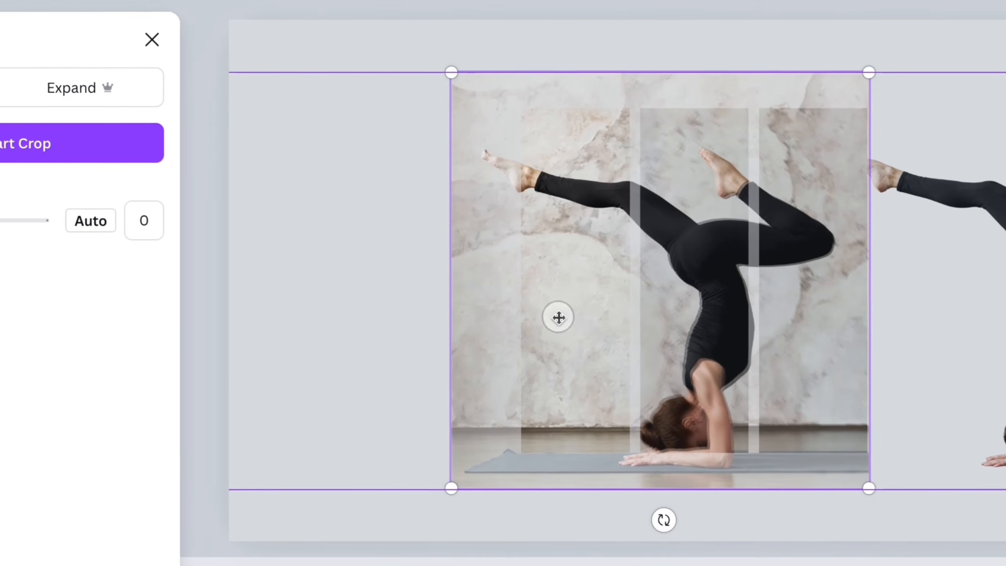
{"action": "left_click_drag", "start_coordinate": [560, 307], "coordinate": [562, 288]}
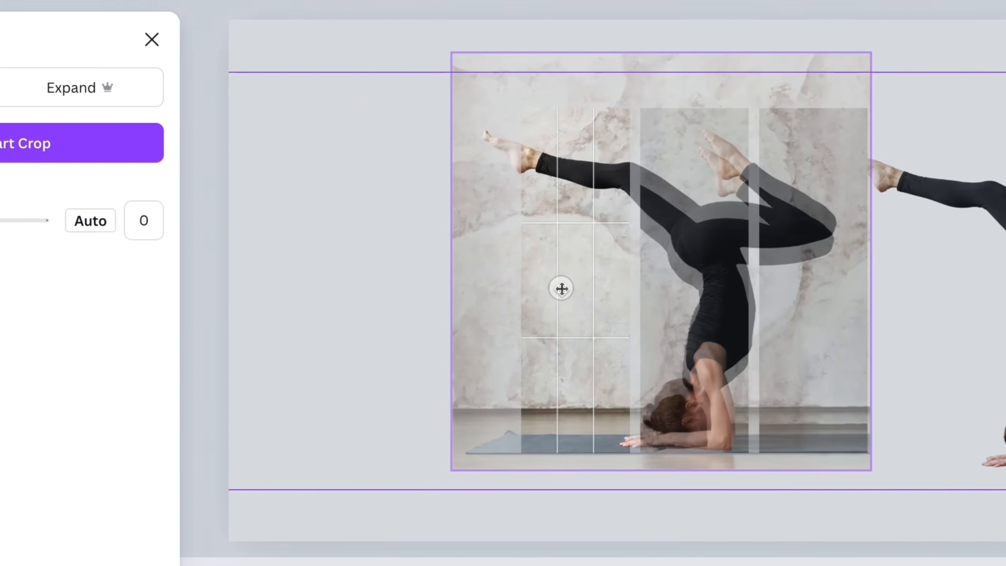
{"action": "left_click_drag", "start_coordinate": [561, 289], "coordinate": [562, 288]}
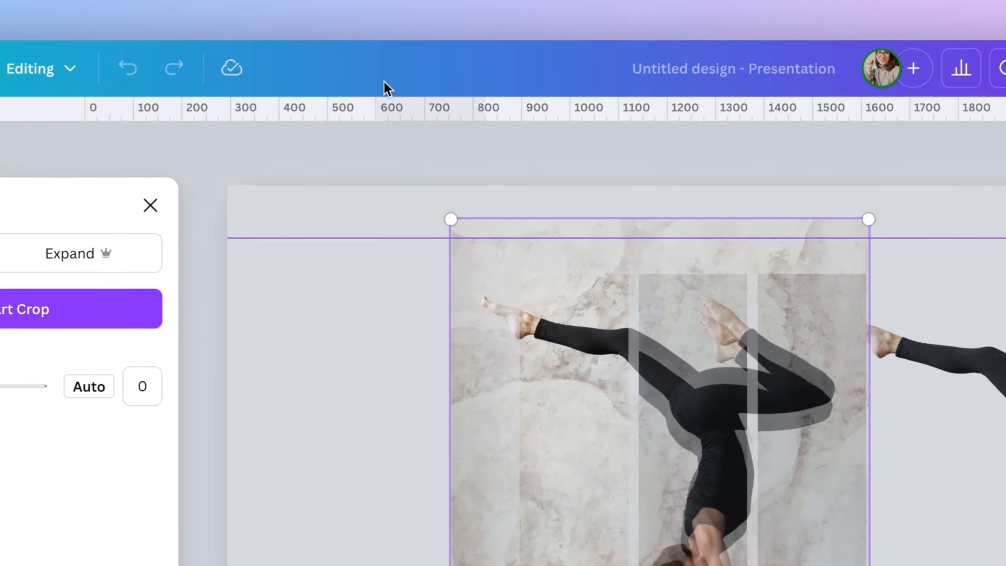
{"action": "left_click_drag", "start_coordinate": [381, 134], "coordinate": [373, 240]}
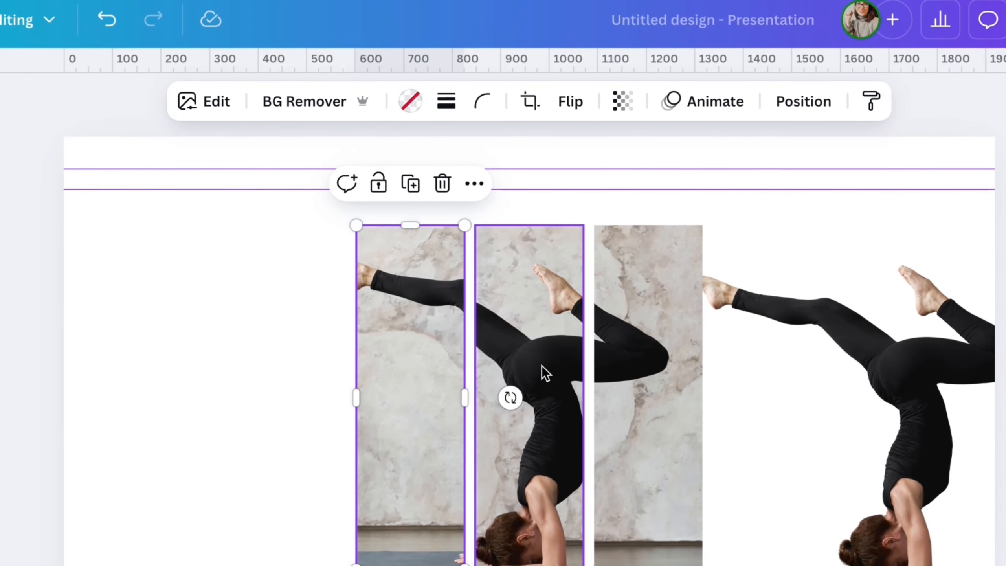
- Shift the images in the middle and third strips upward to align with the new horizontal guide
{"action": "double_click", "coordinate": [541, 364]}
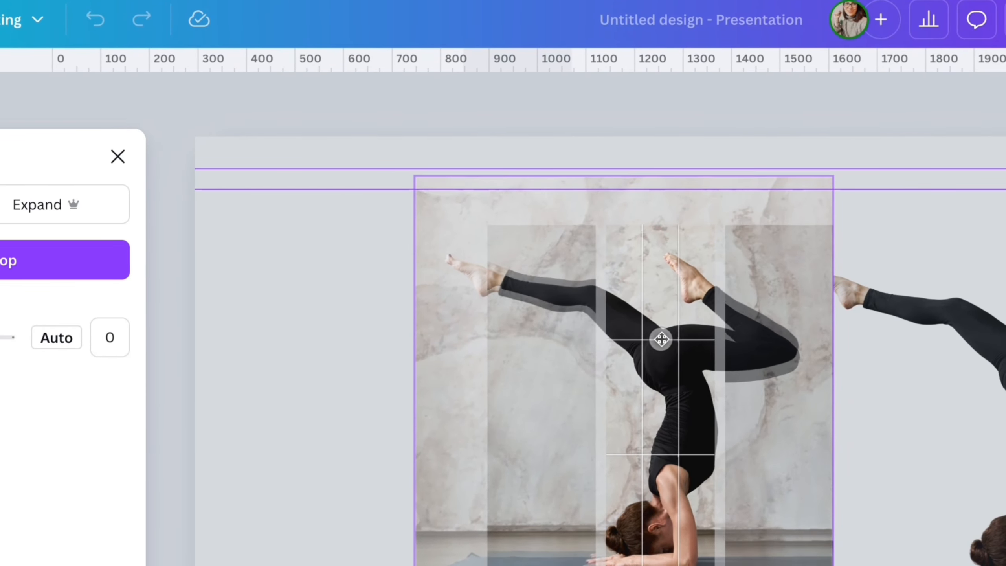
{"action": "left_click_drag", "start_coordinate": [661, 340], "coordinate": [660, 333]}
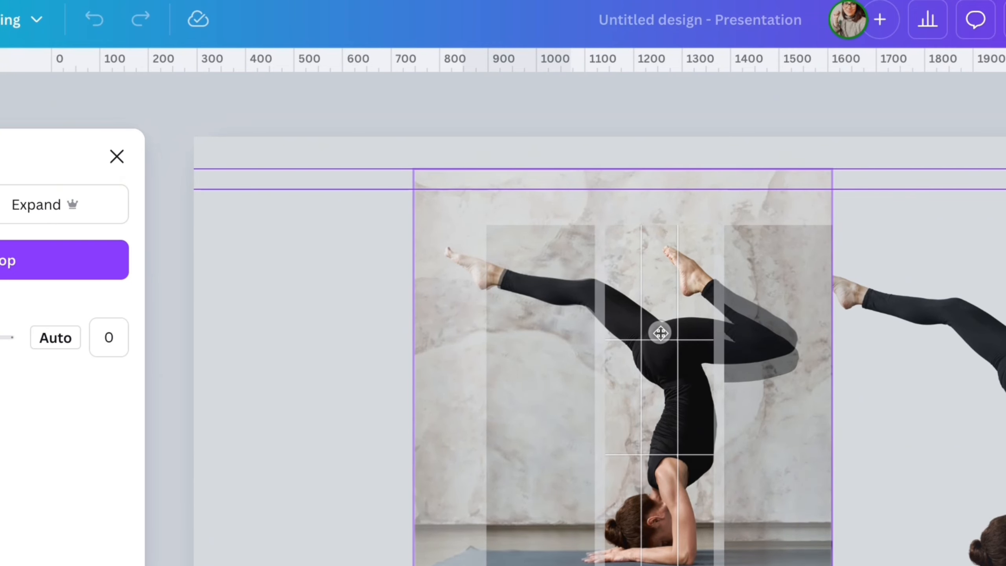
{"action": "left_click_drag", "start_coordinate": [660, 333], "coordinate": [766, 346]}
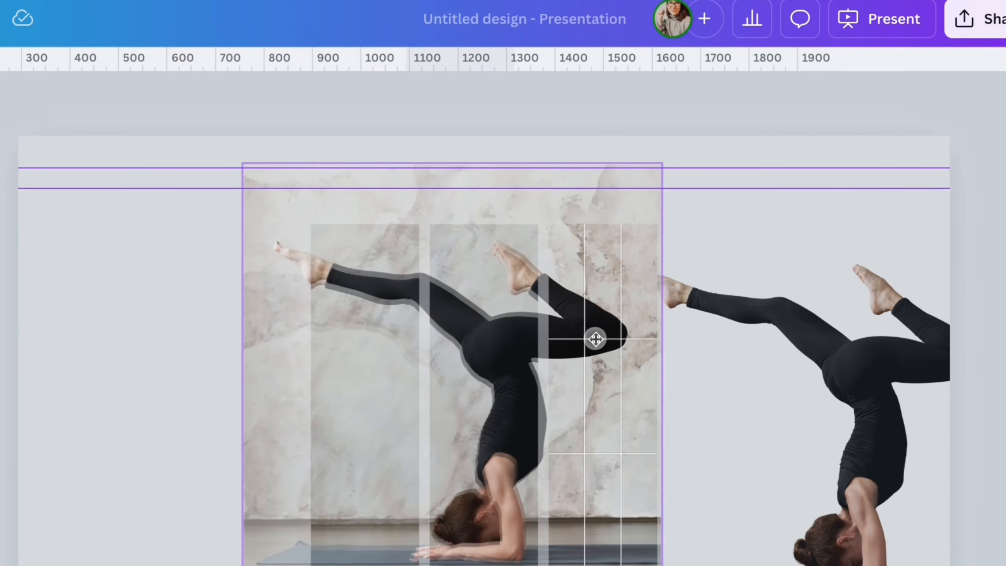
{"action": "left_click_drag", "start_coordinate": [595, 339], "coordinate": [590, 341]}
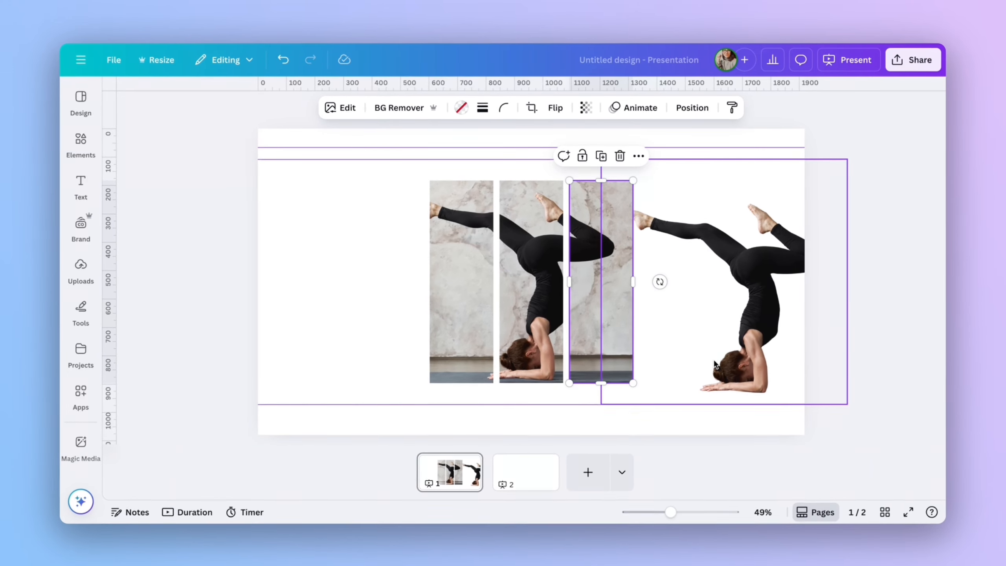
- Move the yoga cutout to the top of the layer order, above the three strips
{"action": "left_click", "coordinate": [722, 224]}
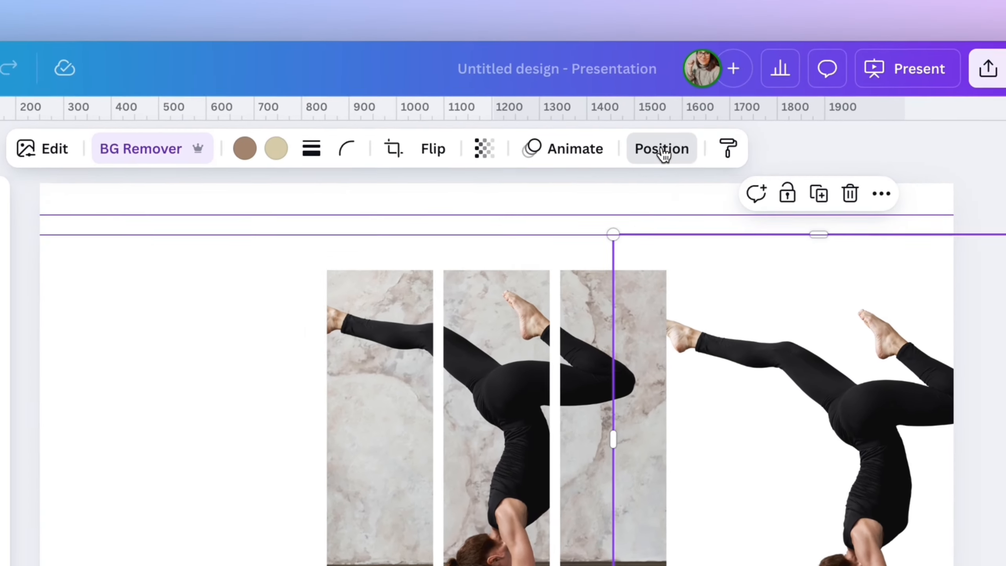
{"action": "left_click", "coordinate": [702, 108]}
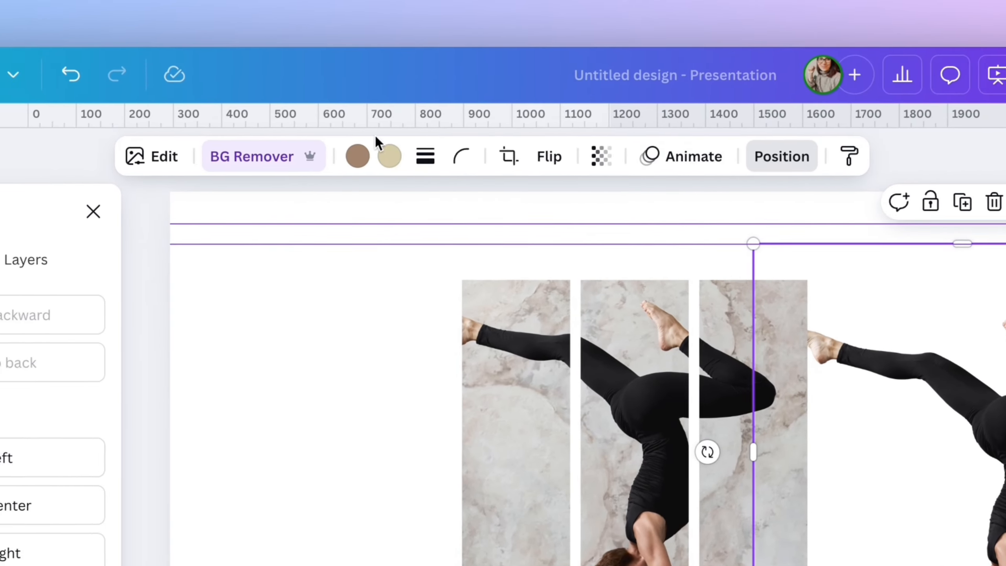
{"action": "left_click", "coordinate": [284, 253]}
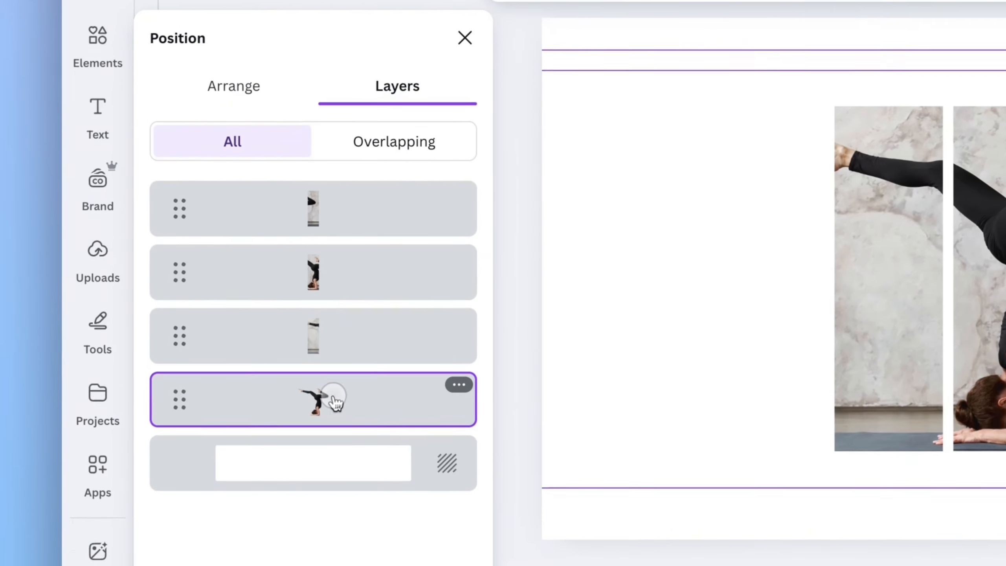
{"action": "left_click_drag", "start_coordinate": [191, 565], "coordinate": [233, 408]}
{"action": "left_click_drag", "start_coordinate": [374, 234], "coordinate": [349, 190]}
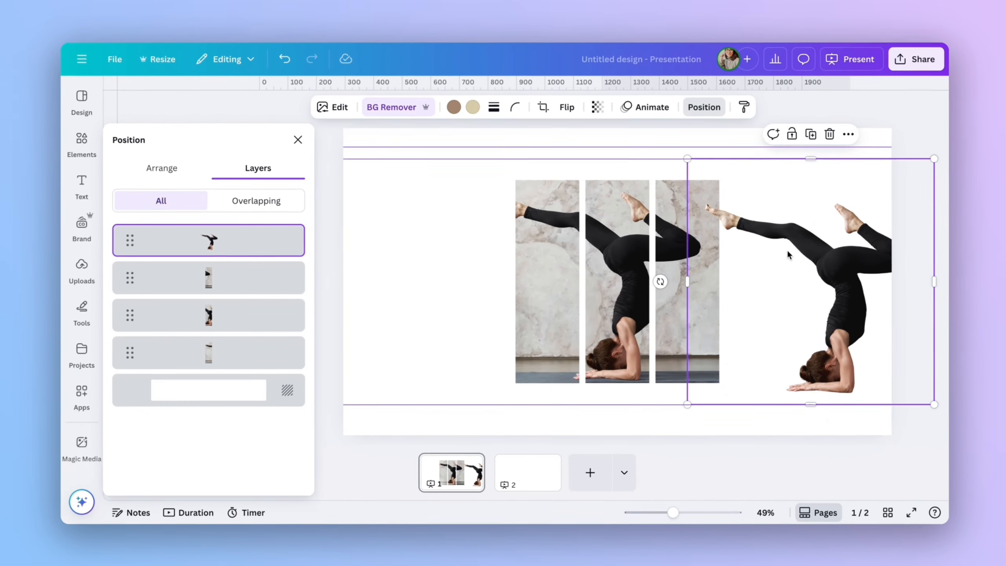
- Align the cutout with the upper horizontal guide and place it over the three strips to match the split photo
{"action": "left_click_drag", "start_coordinate": [789, 254], "coordinate": [826, 223]}
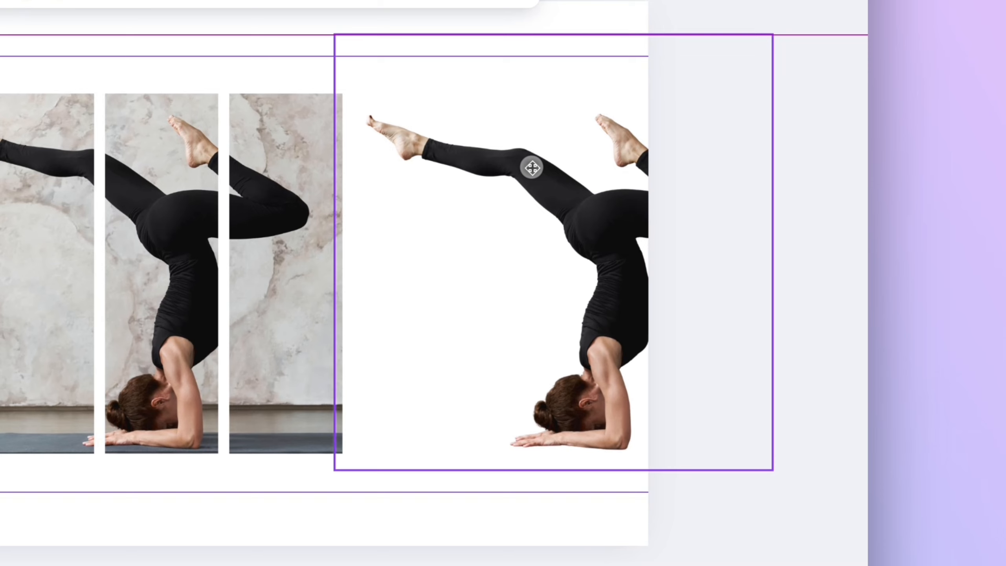
{"action": "left_click_drag", "start_coordinate": [532, 168], "coordinate": [346, 163]}
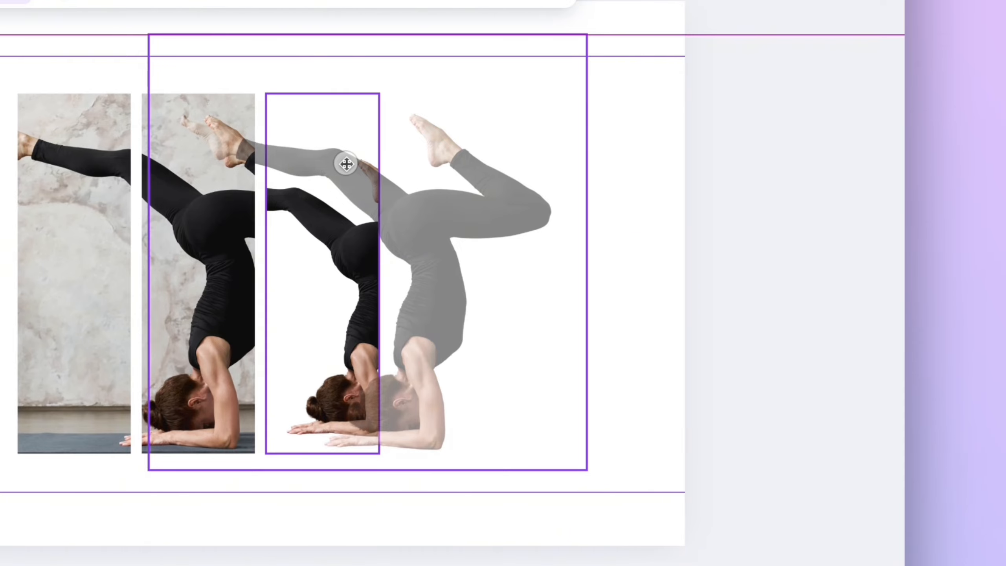
{"action": "mouse_move", "coordinate": [346, 163]}
{"action": "left_mouse_down"}
{"action": "mouse_move", "coordinate": [375, 161]}
{"action": "mouse_move", "coordinate": [332, 169]}
{"action": "mouse_move", "coordinate": [330, 154]}
{"action": "mouse_move", "coordinate": [343, 152]}
{"action": "mouse_move", "coordinate": [351, 164]}
{"action": "left_mouse_up"}
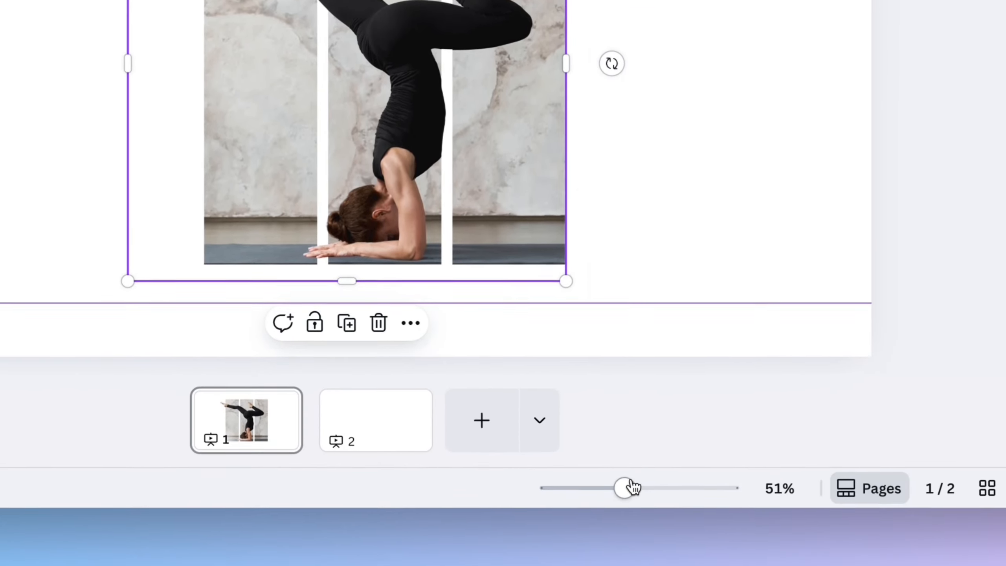
- Zoom in on the strips and examine the cutout's alignment from the feet down to the hands
{"action": "left_click_drag", "start_coordinate": [625, 554], "coordinate": [662, 555]}
{"action": "left_click_drag", "start_coordinate": [656, 473], "coordinate": [669, 472]}
{"action": "scroll", "coordinate": [388, 179], "scroll_direction": "up", "scroll_amount": 5}
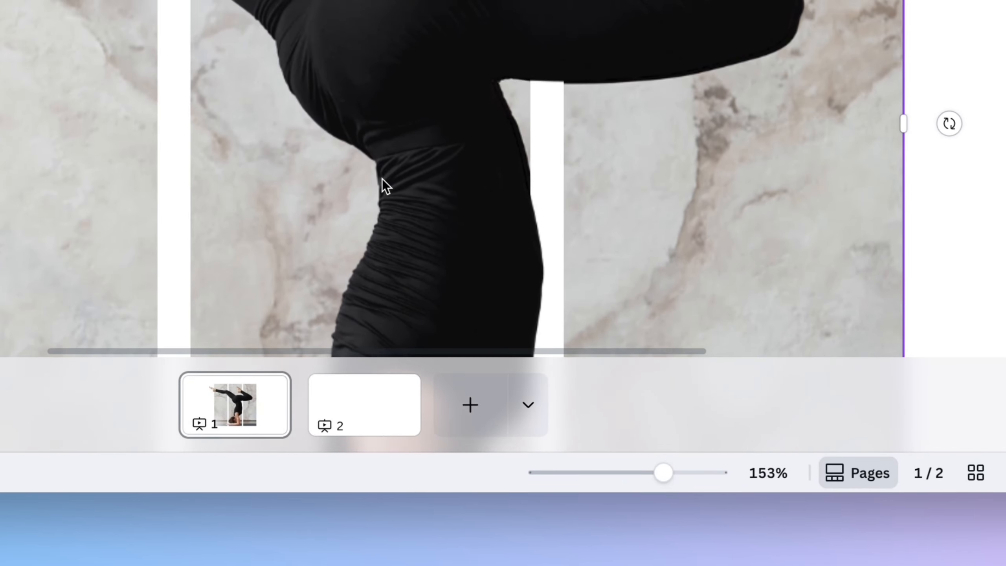
{"action": "scroll", "coordinate": [382, 179], "scroll_direction": "up", "scroll_amount": 3}
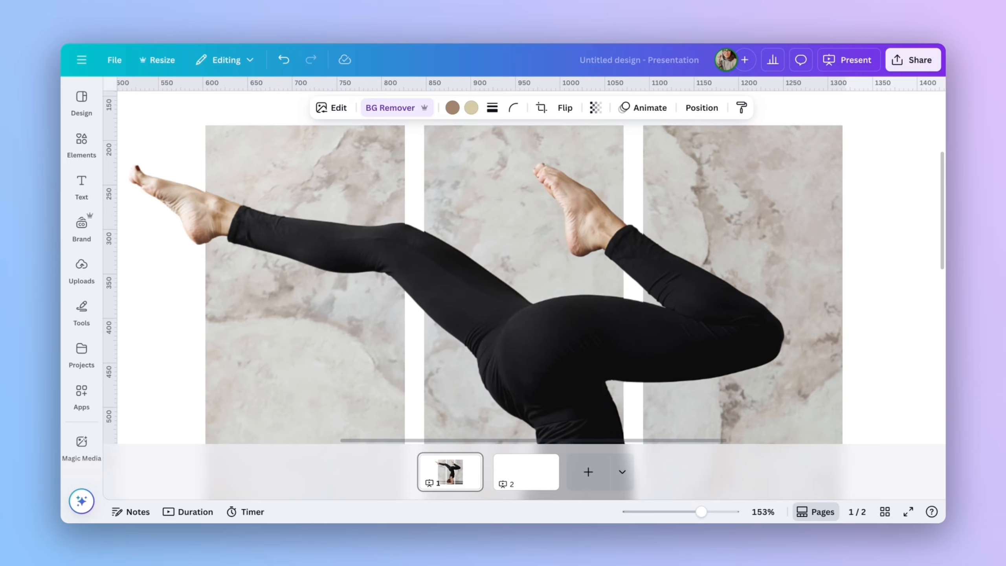
{"action": "scroll", "coordinate": [578, 243], "scroll_direction": "down", "scroll_amount": 5}
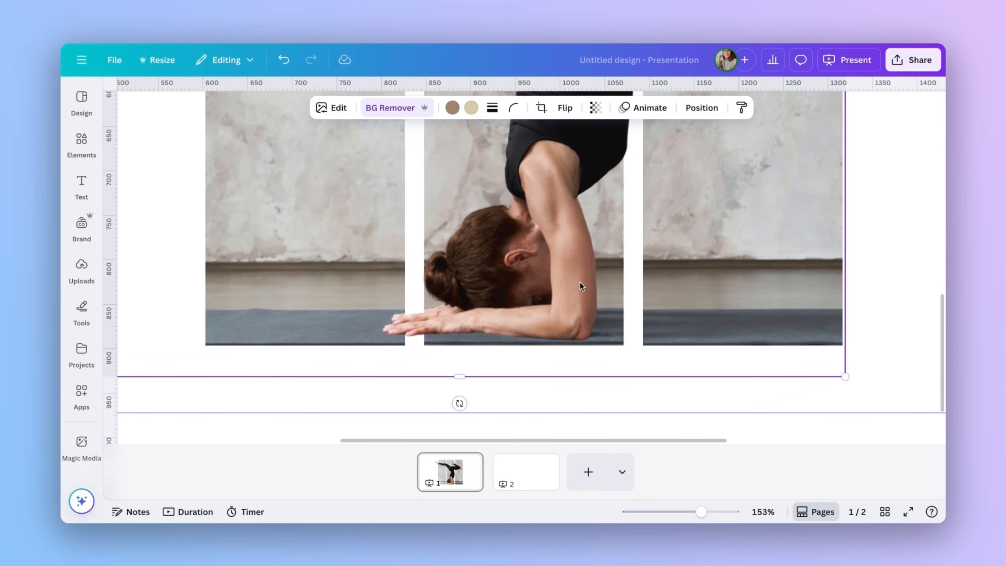
- Nudge the yoga cutout slightly upward so it lines up with the figure in the strips
{"action": "key", "text": "Up"}
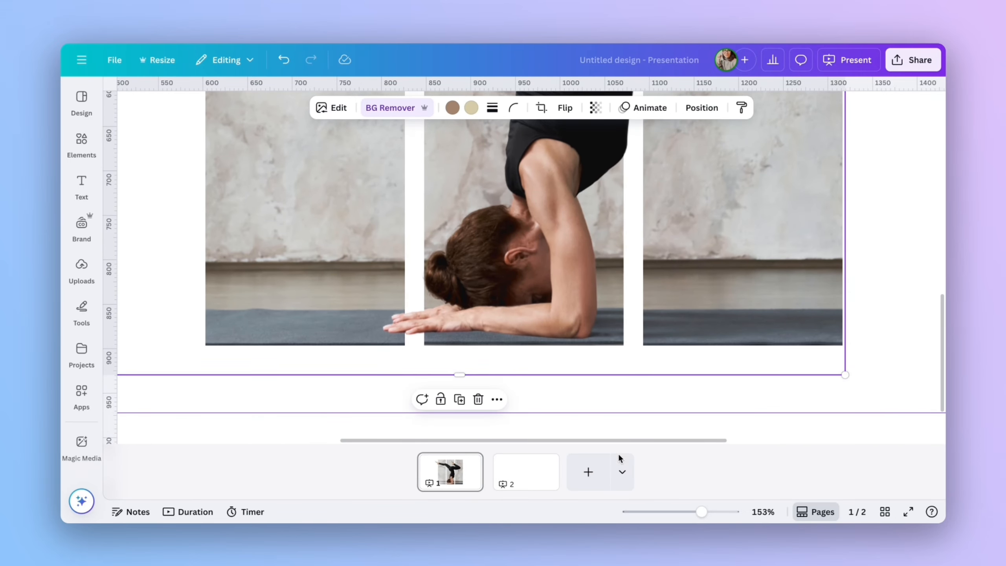
{"action": "left_click_drag", "start_coordinate": [701, 512], "coordinate": [668, 511]}
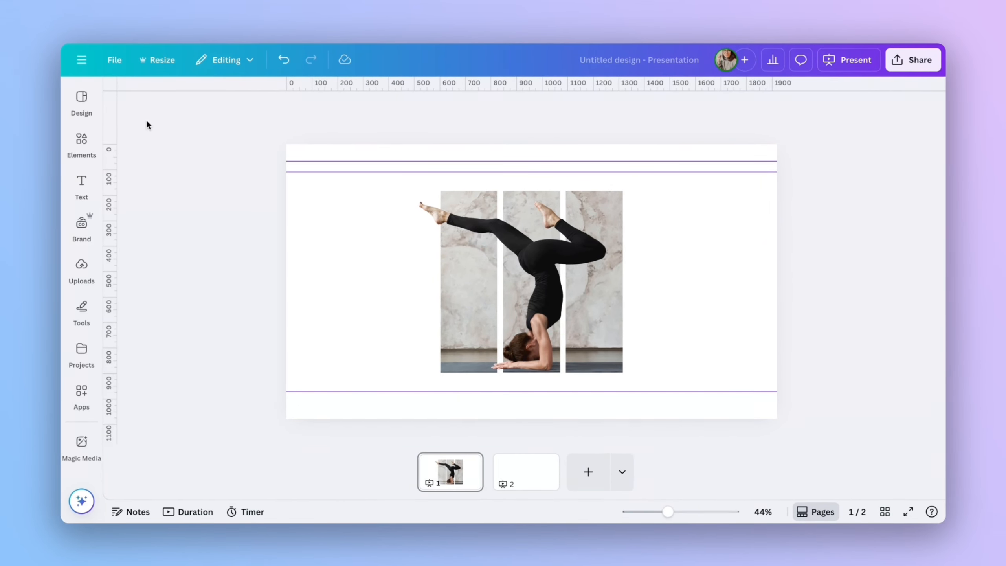
- Search the elements for "BEIGE blured background", limit the results to photos, and browse for a soft blurred image
{"action": "left_click", "coordinate": [81, 142]}
{"action": "left_click", "coordinate": [319, 131]}
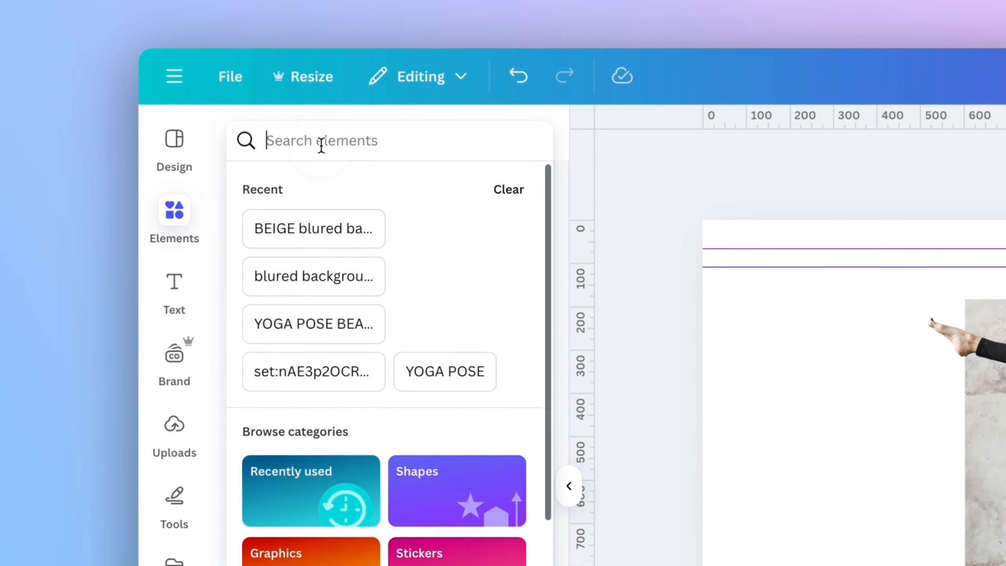
{"action": "left_click", "coordinate": [321, 230]}
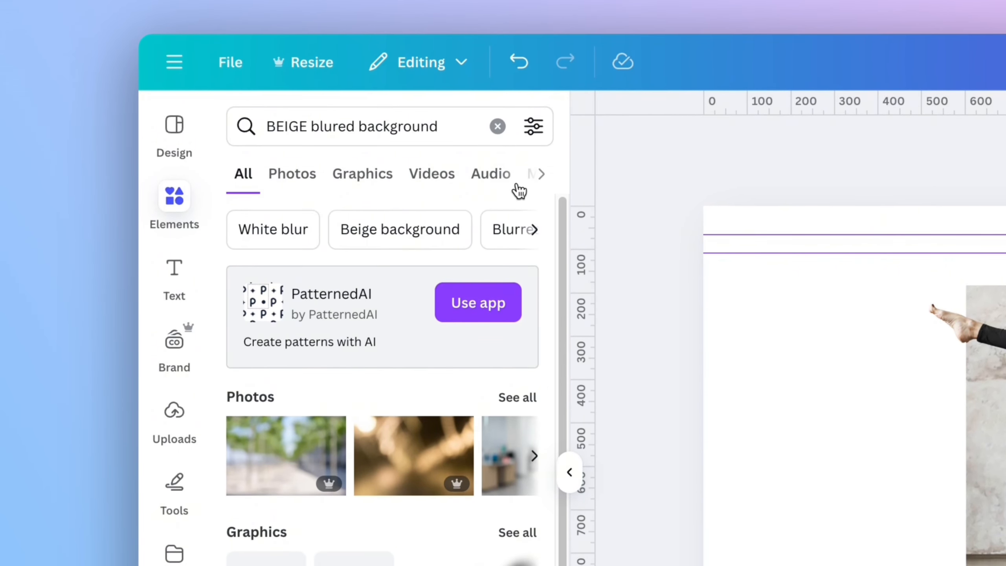
{"action": "left_click", "coordinate": [441, 179]}
{"action": "left_click", "coordinate": [273, 174]}
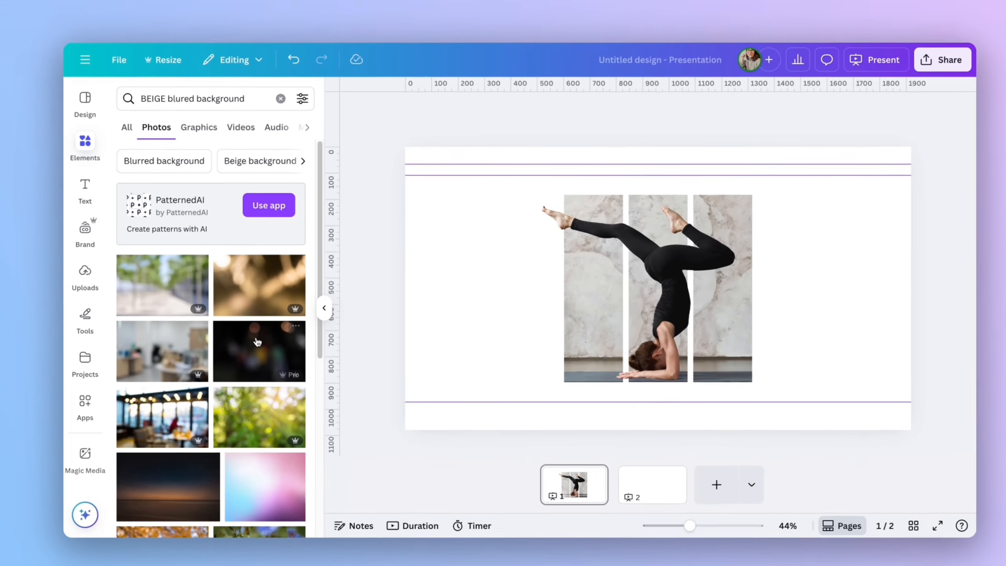
{"action": "scroll", "coordinate": [247, 343], "scroll_direction": "down", "scroll_amount": 5}
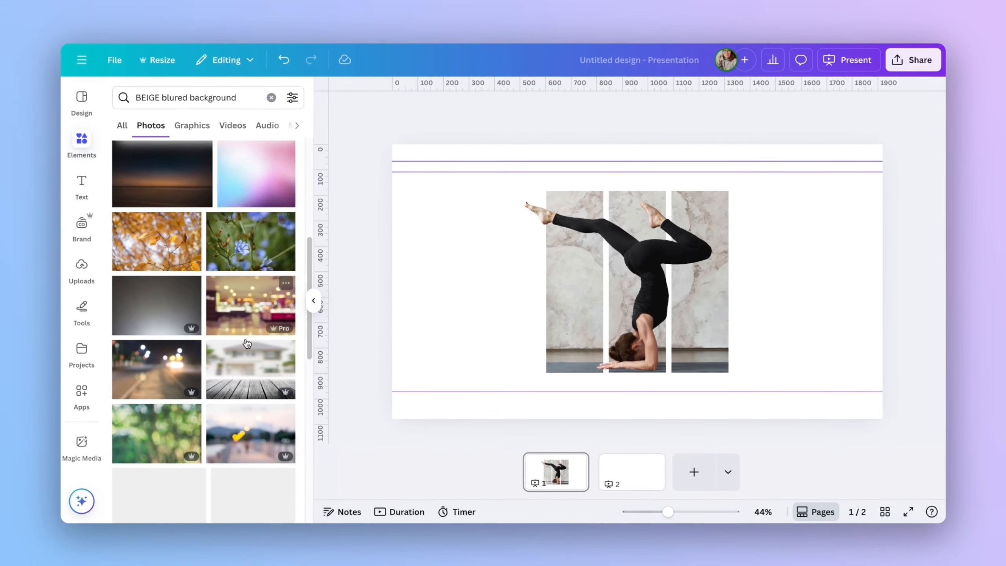
{"action": "scroll", "coordinate": [247, 343], "scroll_direction": "down", "scroll_amount": 5}
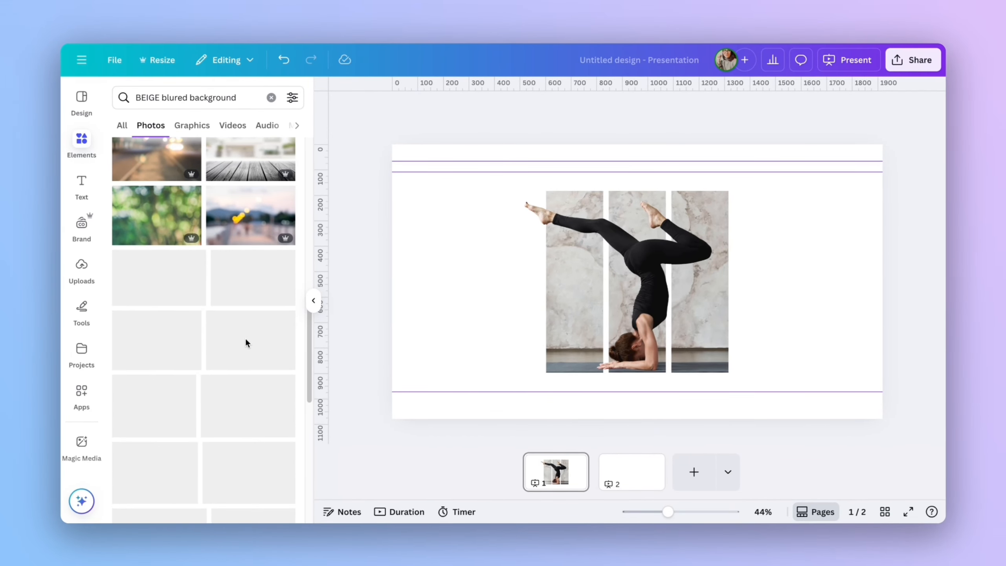
{"action": "scroll", "coordinate": [251, 349], "scroll_direction": "down", "scroll_amount": 5}
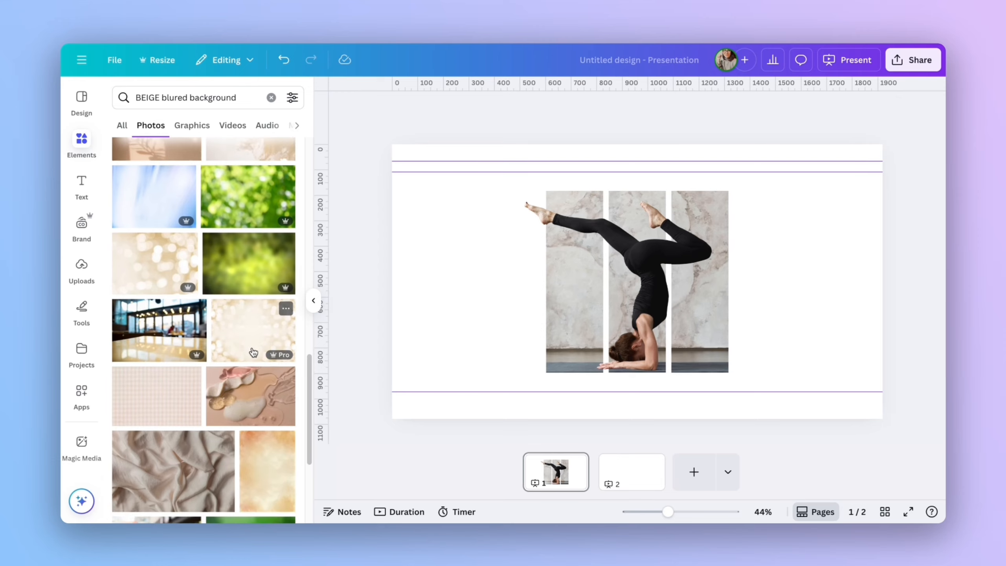
{"action": "scroll", "coordinate": [253, 352], "scroll_direction": "down", "scroll_amount": 10}
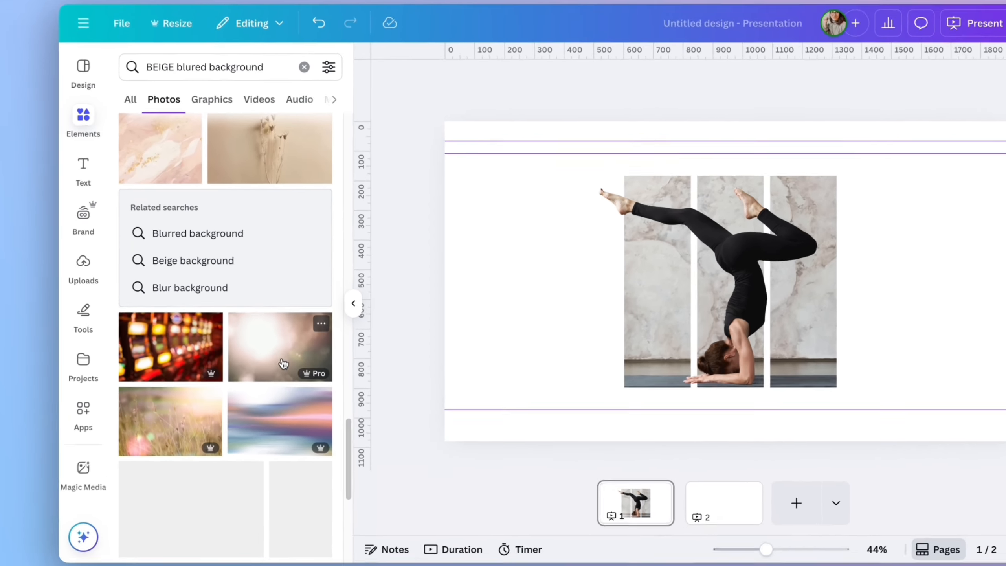
- Add the softly blurred beige light photo to the first page and set it as the page background
{"action": "left_click_drag", "start_coordinate": [254, 351], "coordinate": [436, 149]}
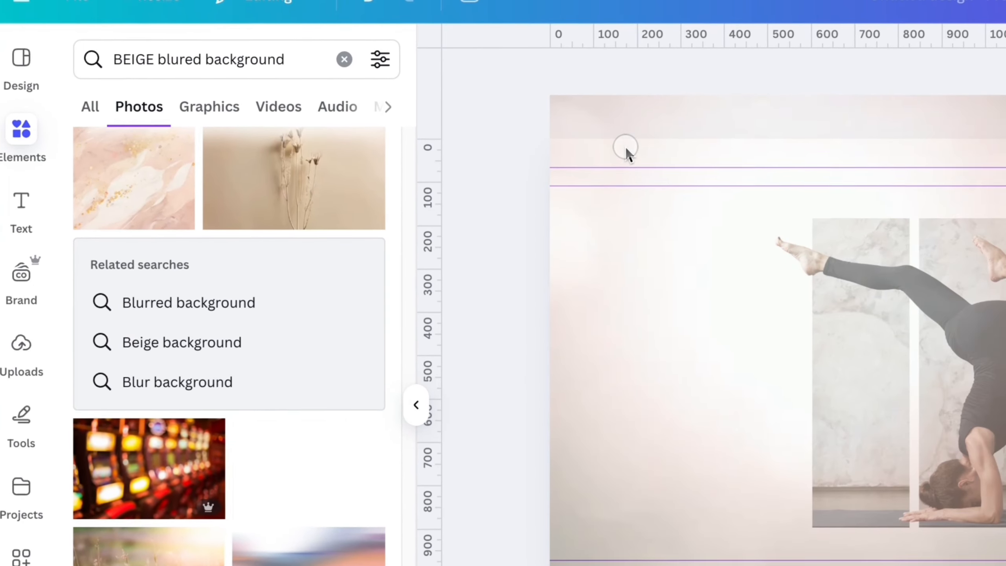
{"action": "left_click_drag", "start_coordinate": [626, 146], "coordinate": [626, 154]}
{"action": "right_click", "coordinate": [620, 154]}
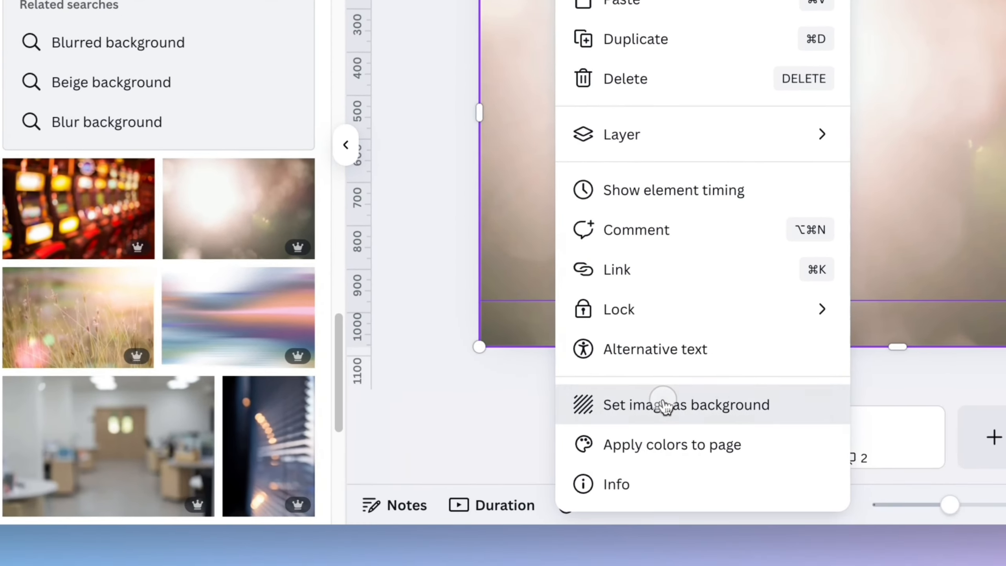
{"action": "left_click", "coordinate": [665, 405]}
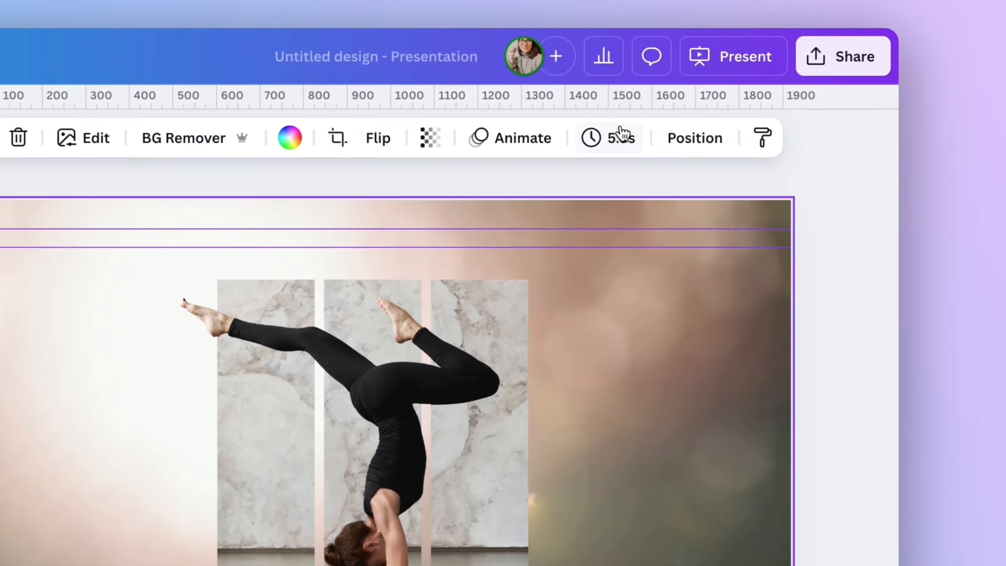
- Set the background photo's transparency to 36
{"action": "left_click", "coordinate": [430, 138]}
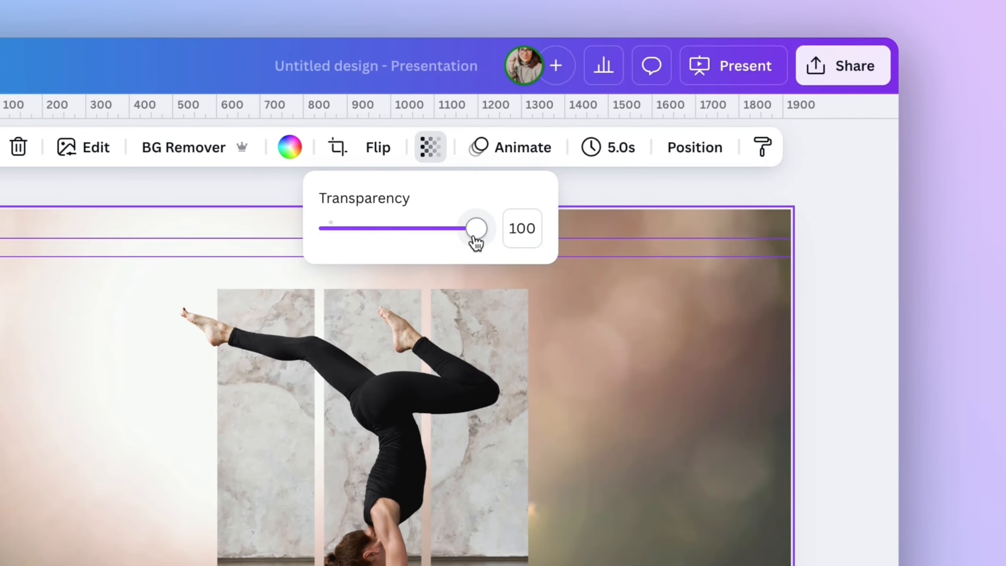
{"action": "left_click_drag", "start_coordinate": [474, 238], "coordinate": [392, 243]}
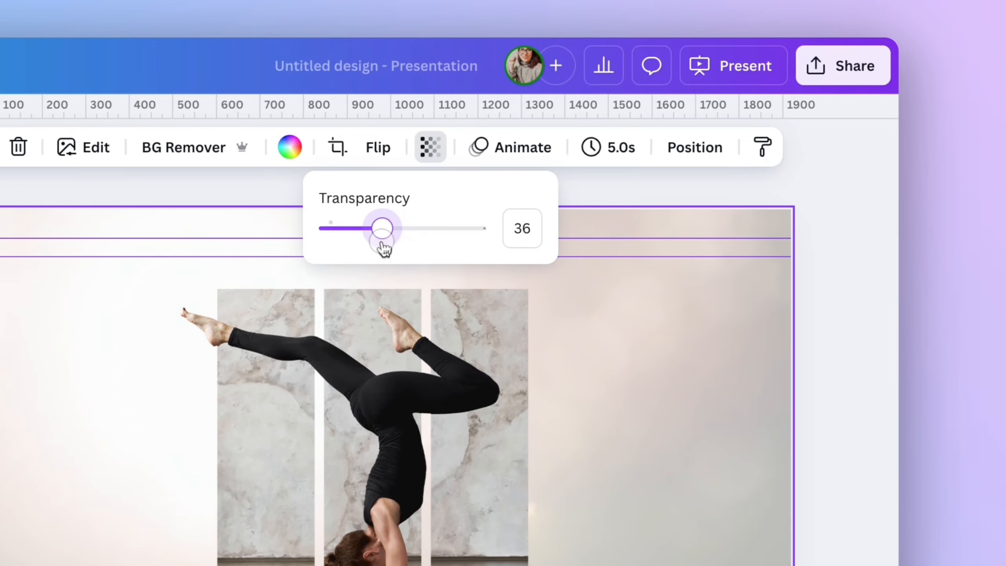
{"action": "left_click", "coordinate": [824, 190]}
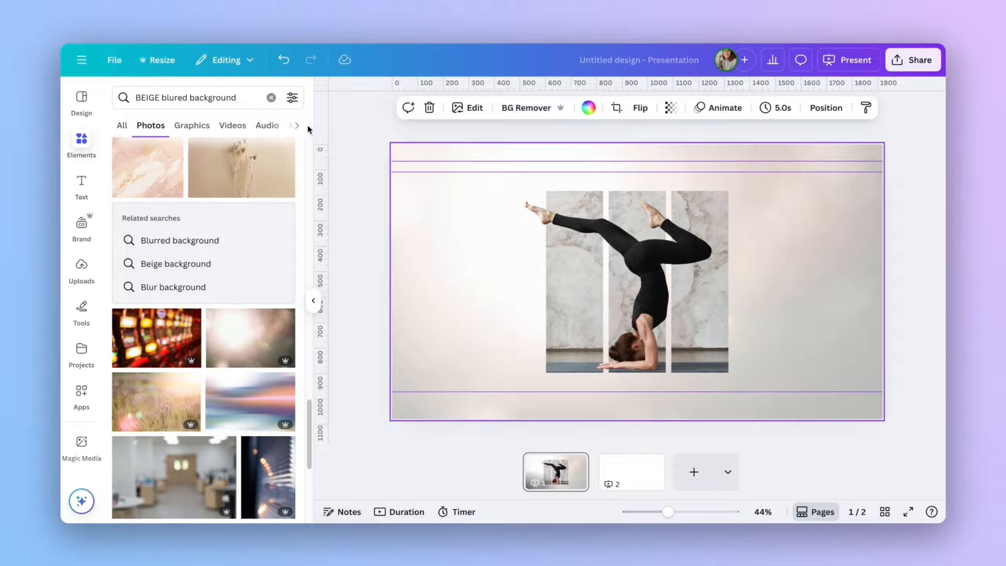
- Hide the rulers and guides through the design's settings
{"action": "left_click", "coordinate": [95, 60]}
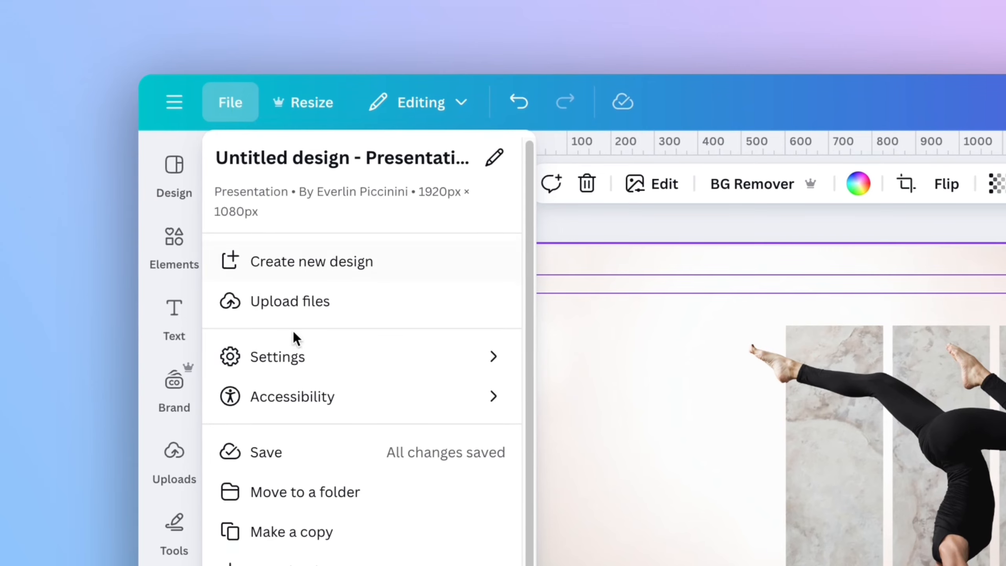
{"action": "mouse_move", "coordinate": [148, 220]}
{"action": "left_click", "coordinate": [588, 358]}
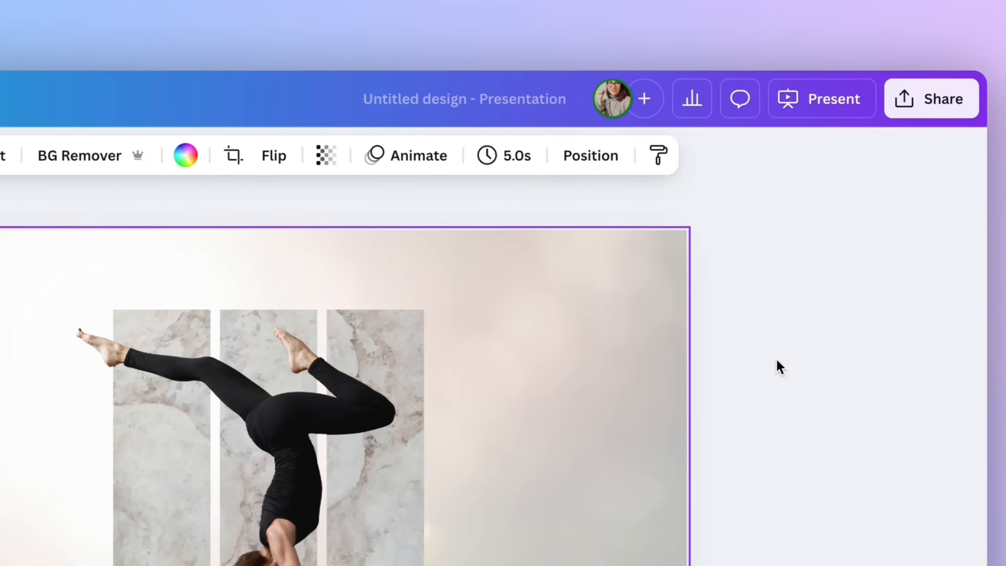